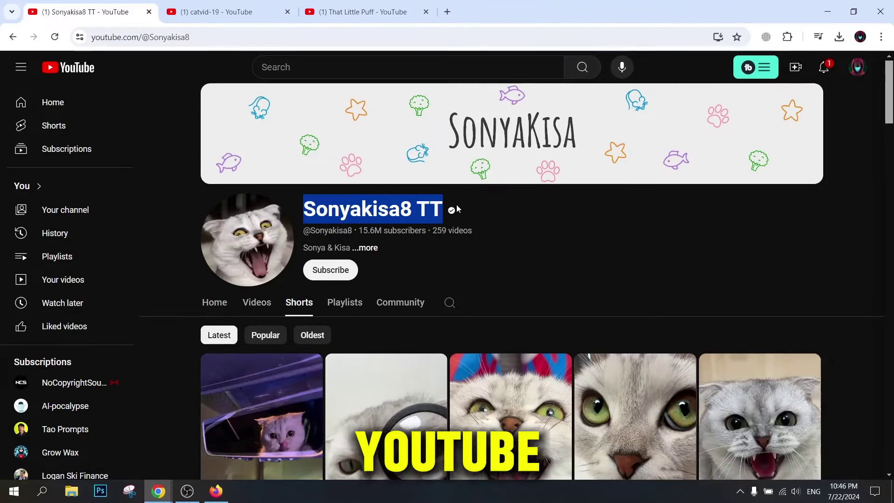
Sort the Sonyakisa8 TT channel's Shorts by Popular
{"action": "left_click", "coordinate": [419, 236]}
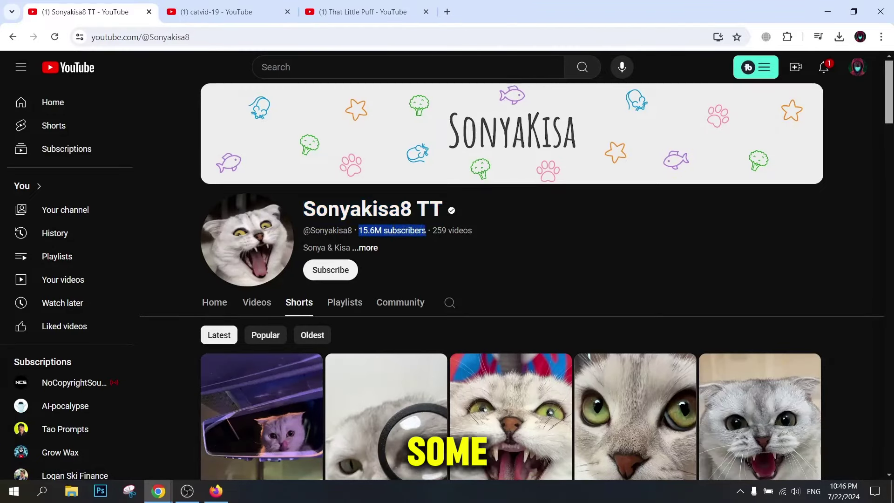
{"action": "scroll", "coordinate": [415, 244], "scroll_direction": "down", "scroll_amount": 4}
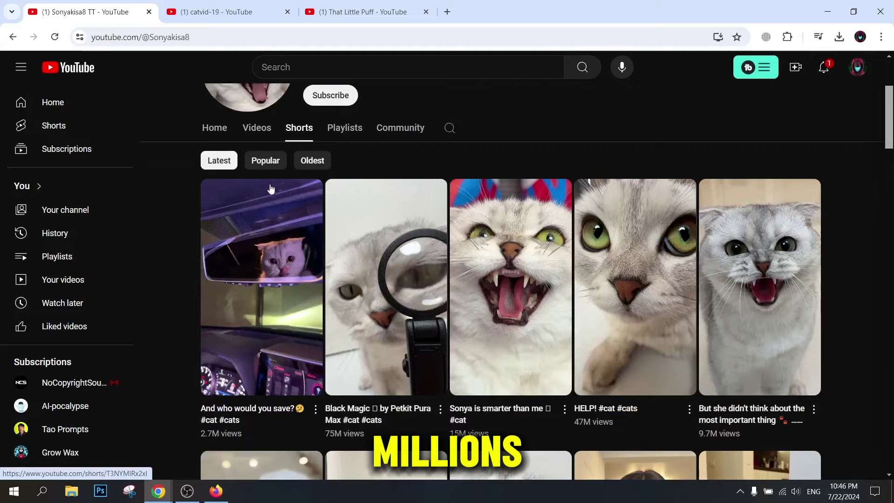
{"action": "left_click", "coordinate": [264, 156]}
{"action": "scroll", "coordinate": [421, 208], "scroll_direction": "down", "scroll_amount": 1}
{"action": "scroll", "coordinate": [421, 209], "scroll_direction": "down", "scroll_amount": 2}
Scroll through the most-viewed cat shorts, from 174M down to 48M views
{"action": "scroll", "coordinate": [410, 209], "scroll_direction": "up", "scroll_amount": 1}
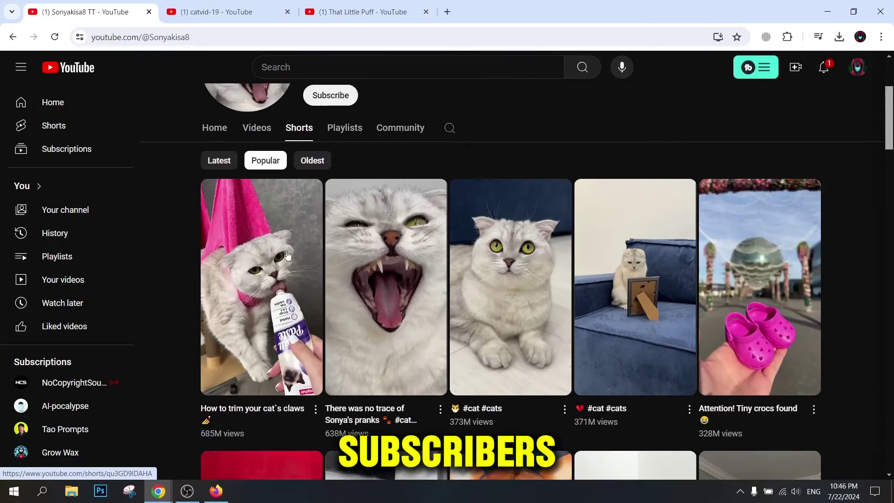
{"action": "scroll", "coordinate": [216, 304], "scroll_direction": "down", "scroll_amount": 1}
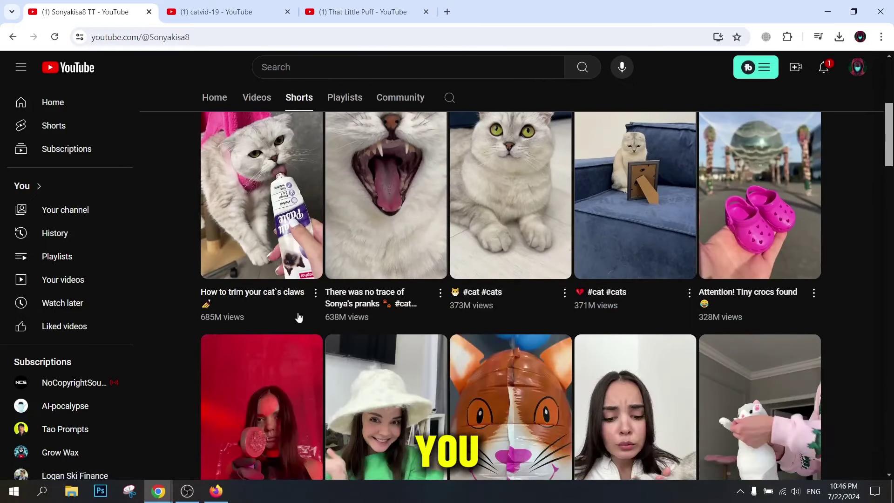
{"action": "scroll", "coordinate": [483, 265], "scroll_direction": "down", "scroll_amount": 1}
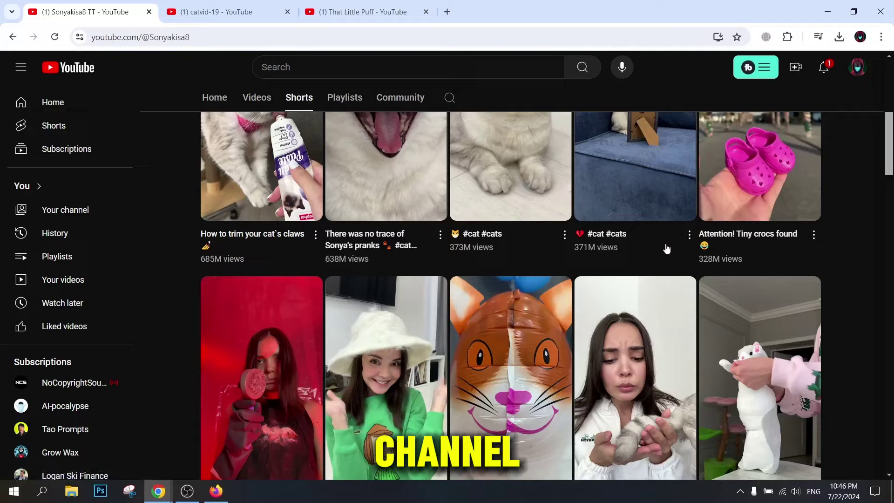
{"action": "scroll", "coordinate": [667, 249], "scroll_direction": "up", "scroll_amount": 1}
{"action": "scroll", "coordinate": [745, 274], "scroll_direction": "down", "scroll_amount": 3}
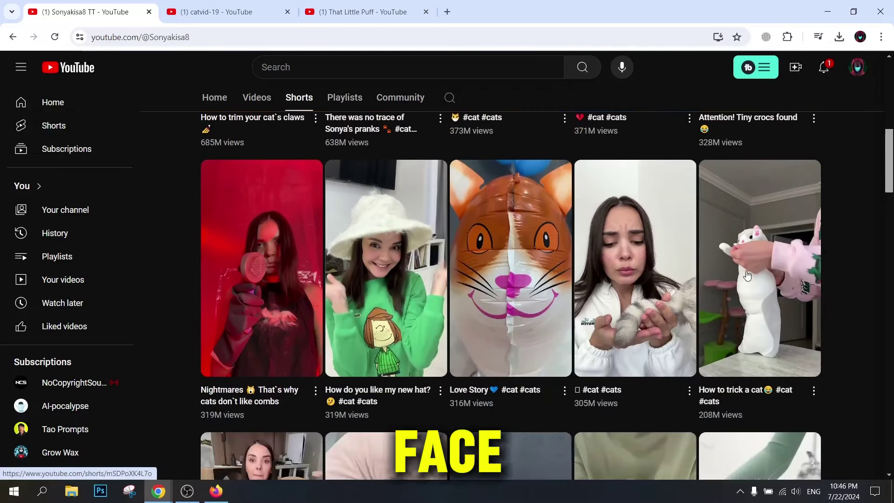
{"action": "scroll", "coordinate": [747, 275], "scroll_direction": "down", "scroll_amount": 2}
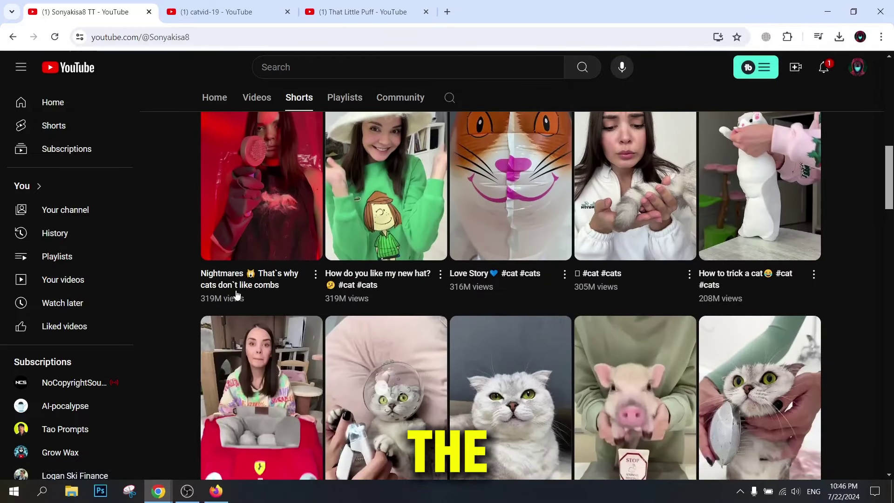
{"action": "scroll", "coordinate": [237, 295], "scroll_direction": "down", "scroll_amount": 5}
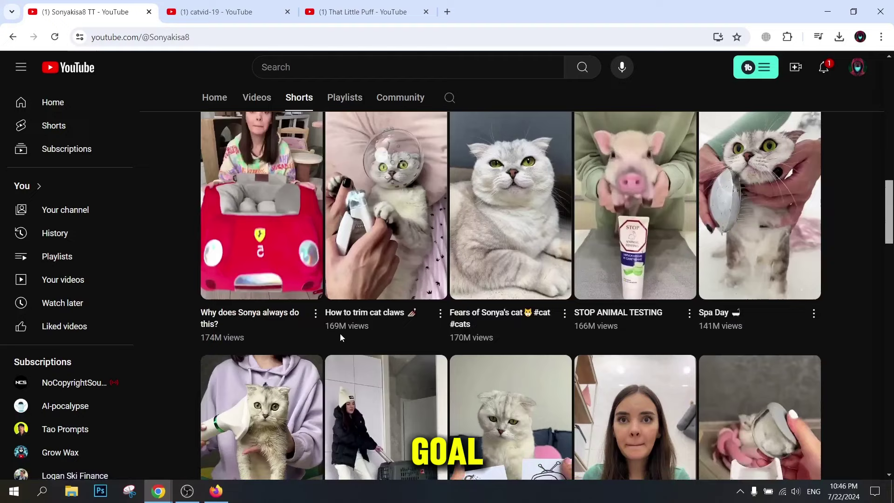
{"action": "scroll", "coordinate": [518, 340], "scroll_direction": "down", "scroll_amount": 5}
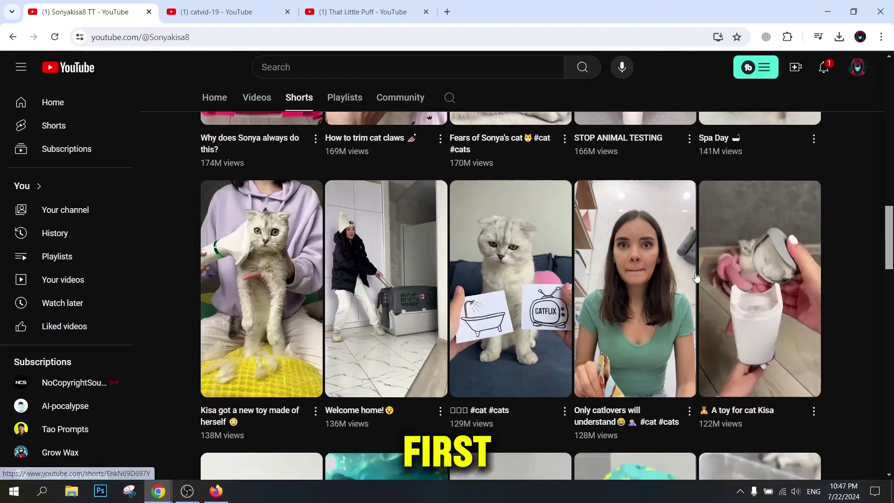
{"action": "scroll", "coordinate": [715, 276], "scroll_direction": "down", "scroll_amount": 9}
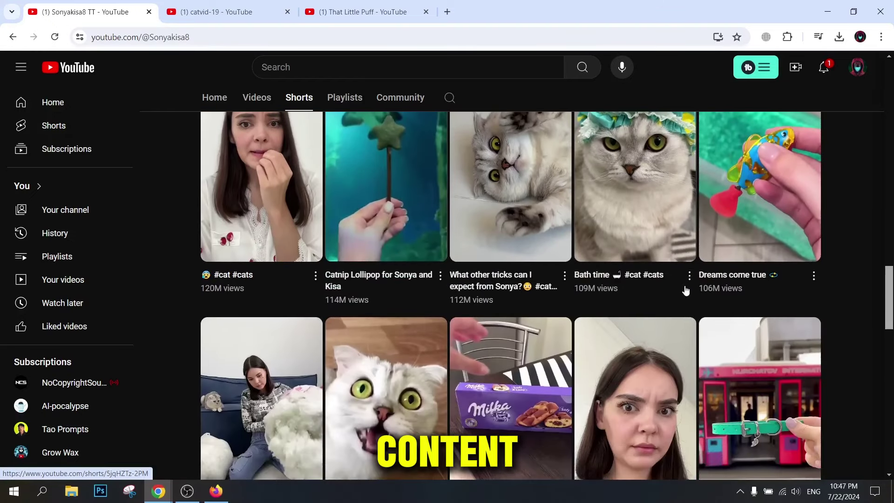
{"action": "scroll", "coordinate": [686, 291], "scroll_direction": "down", "scroll_amount": 6}
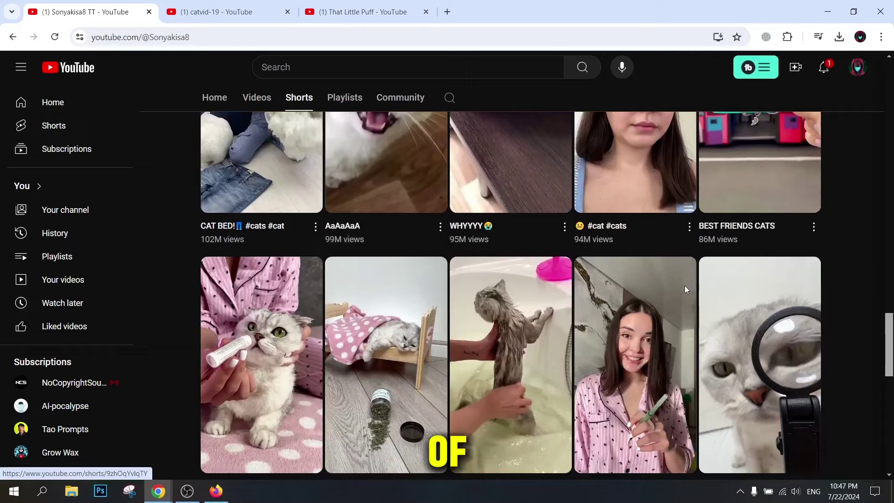
{"action": "scroll", "coordinate": [685, 291], "scroll_direction": "down", "scroll_amount": 6}
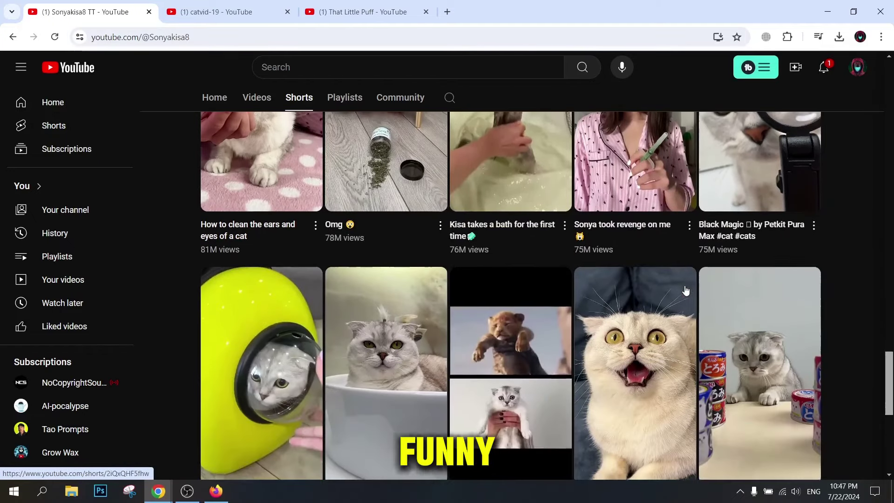
{"action": "scroll", "coordinate": [686, 290], "scroll_direction": "down", "scroll_amount": 5}
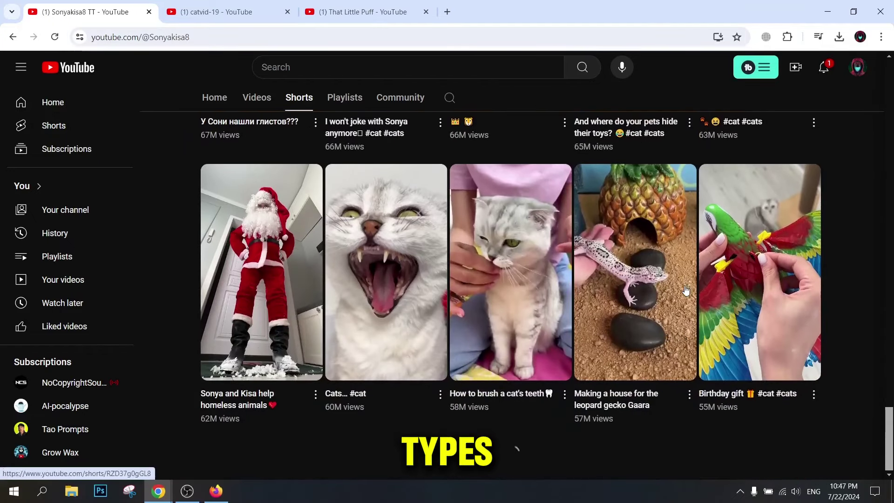
{"action": "scroll", "coordinate": [832, 313], "scroll_direction": "down", "scroll_amount": 6}
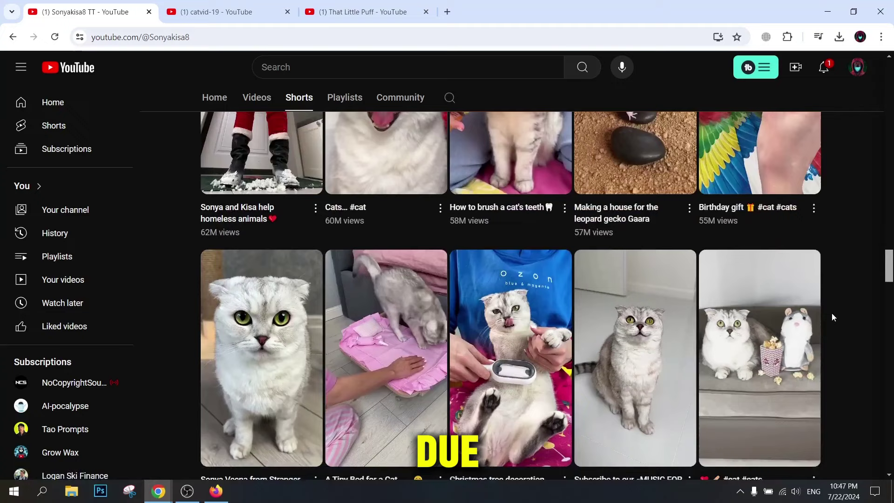
{"action": "scroll", "coordinate": [832, 312], "scroll_direction": "down", "scroll_amount": 5}
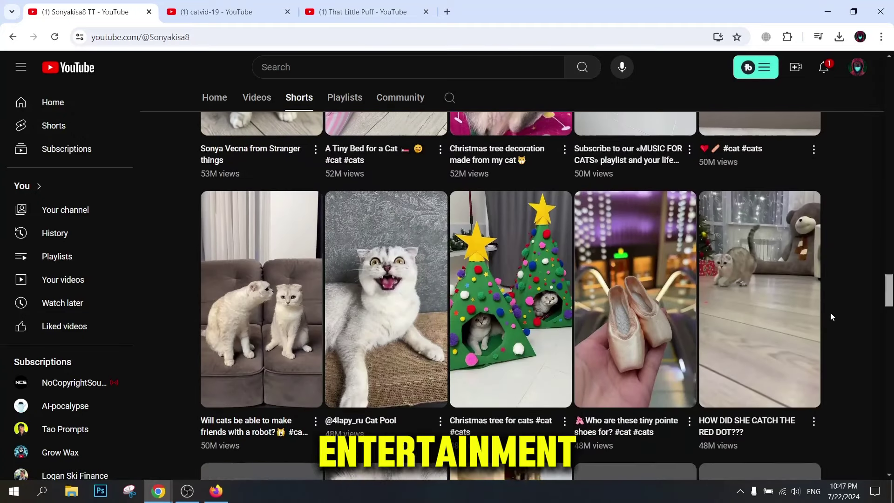
Switch to the catvid-19 channel page and highlight its name and subscriber count
{"action": "left_click", "coordinate": [242, 4]}
{"action": "left_click_drag", "start_coordinate": [298, 208], "coordinate": [405, 210]}
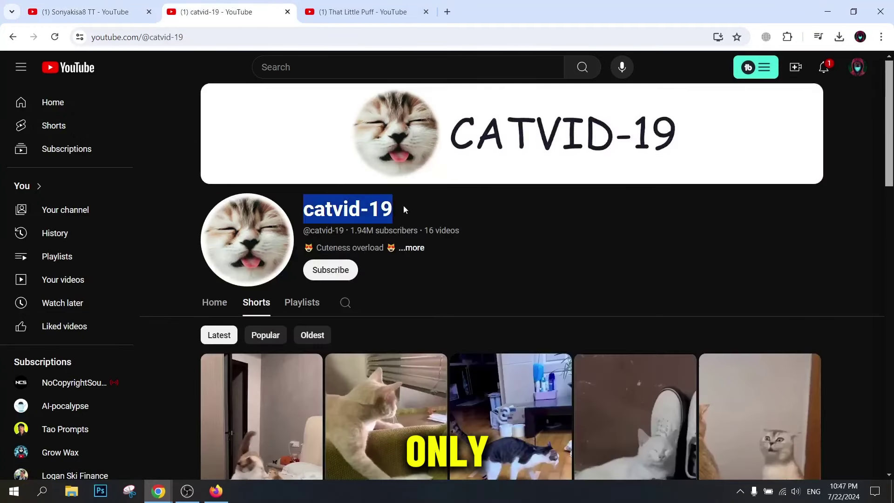
{"action": "left_click_drag", "start_coordinate": [347, 230], "coordinate": [411, 230]}
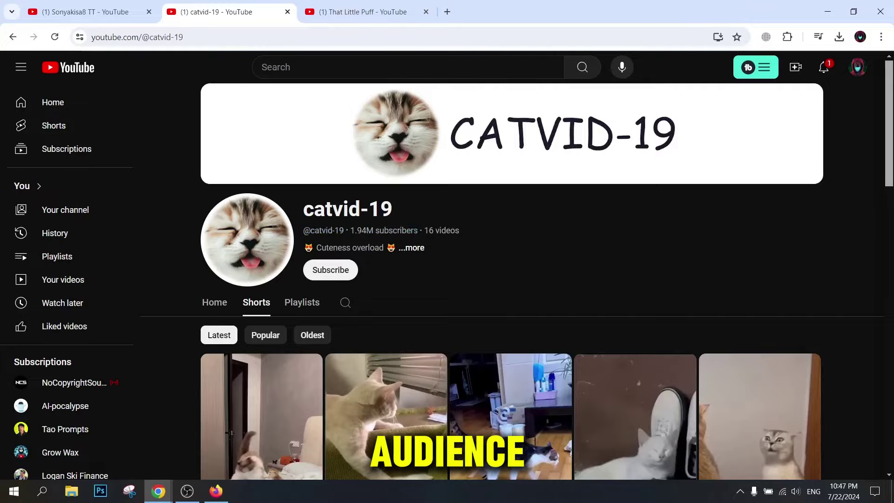
Sort catvid-19's Shorts by Popular and browse the 16 results, topping at 363M views
{"action": "scroll", "coordinate": [469, 231], "scroll_direction": "down", "scroll_amount": 2}
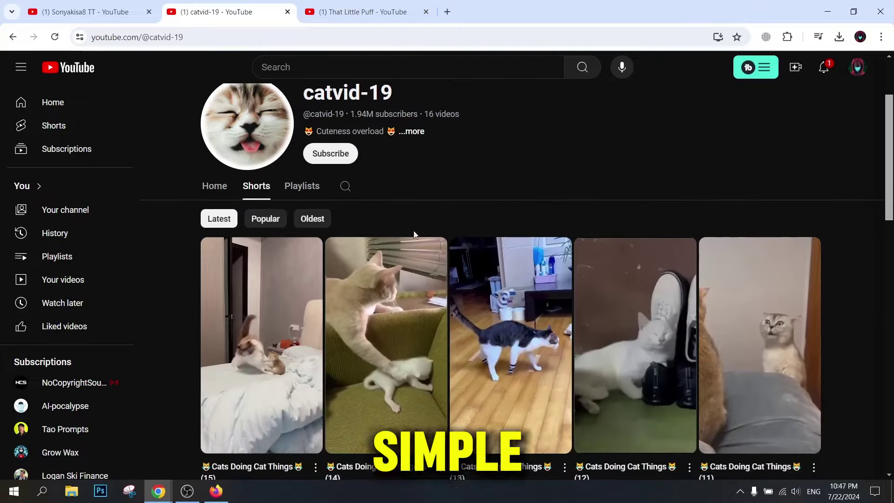
{"action": "left_click", "coordinate": [265, 216]}
{"action": "scroll", "coordinate": [323, 235], "scroll_direction": "down", "scroll_amount": 1}
{"action": "scroll", "coordinate": [325, 238], "scroll_direction": "down", "scroll_amount": 1}
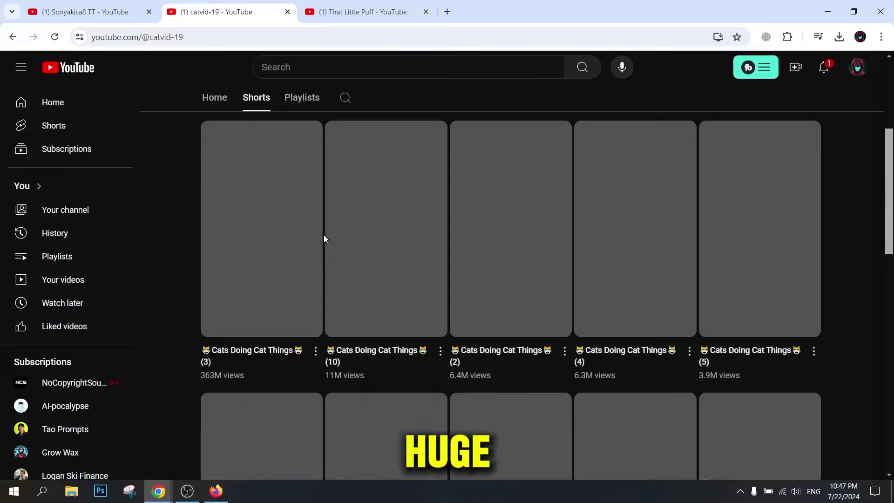
{"action": "scroll", "coordinate": [208, 368], "scroll_direction": "down", "scroll_amount": 1}
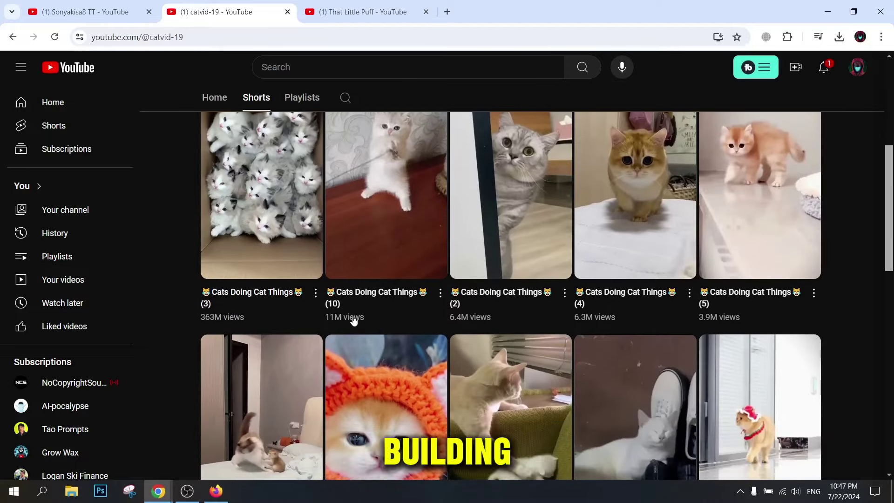
{"action": "scroll", "coordinate": [731, 368], "scroll_direction": "down", "scroll_amount": 3}
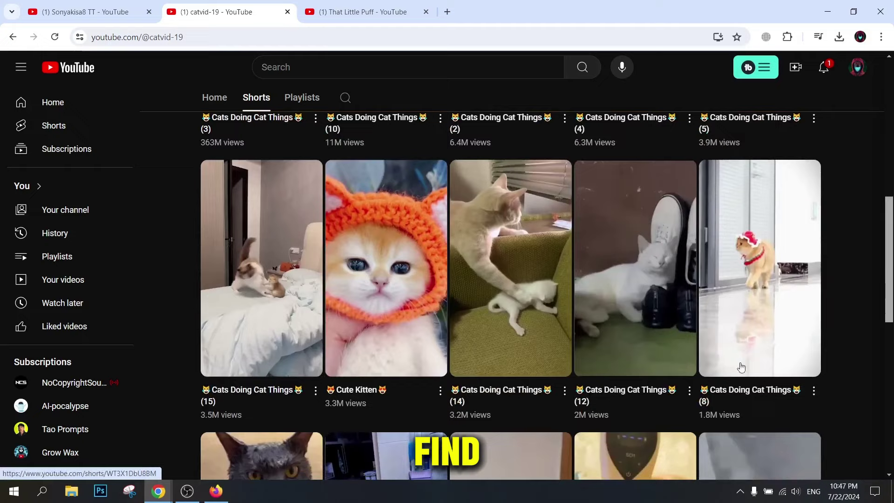
{"action": "scroll", "coordinate": [253, 389], "scroll_direction": "down", "scroll_amount": 6}
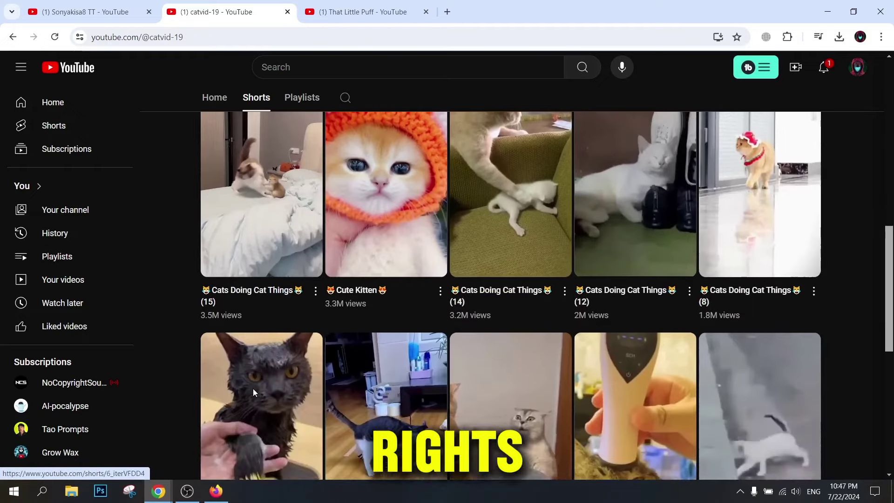
{"action": "scroll", "coordinate": [516, 326], "scroll_direction": "down", "scroll_amount": 1}
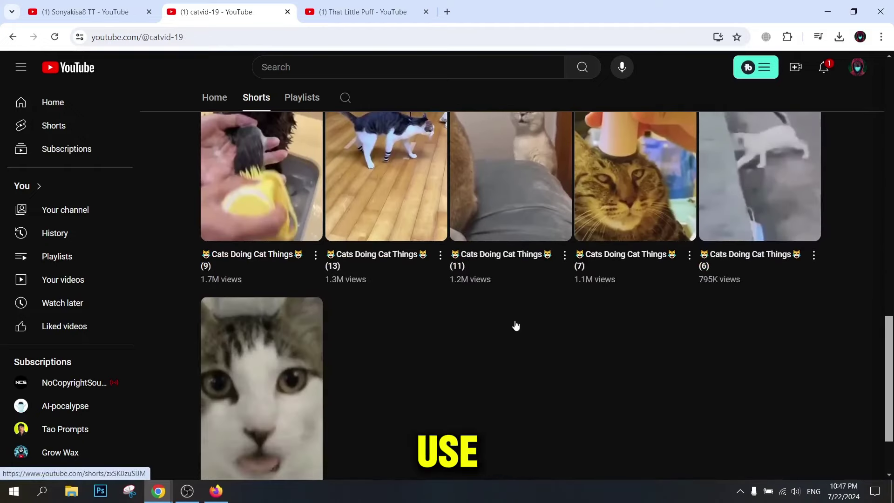
{"action": "scroll", "coordinate": [736, 269], "scroll_direction": "down", "scroll_amount": 2}
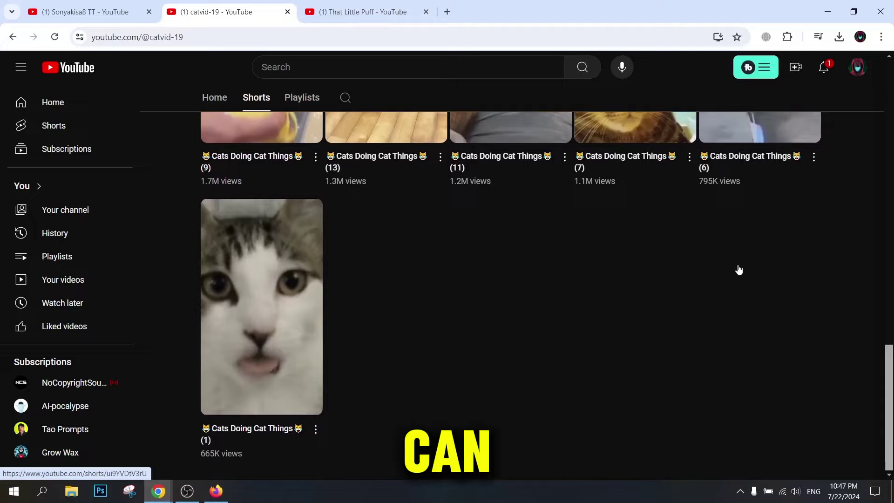
{"action": "scroll", "coordinate": [711, 264], "scroll_direction": "up", "scroll_amount": 8}
{"action": "scroll", "coordinate": [694, 263], "scroll_direction": "up", "scroll_amount": 6}
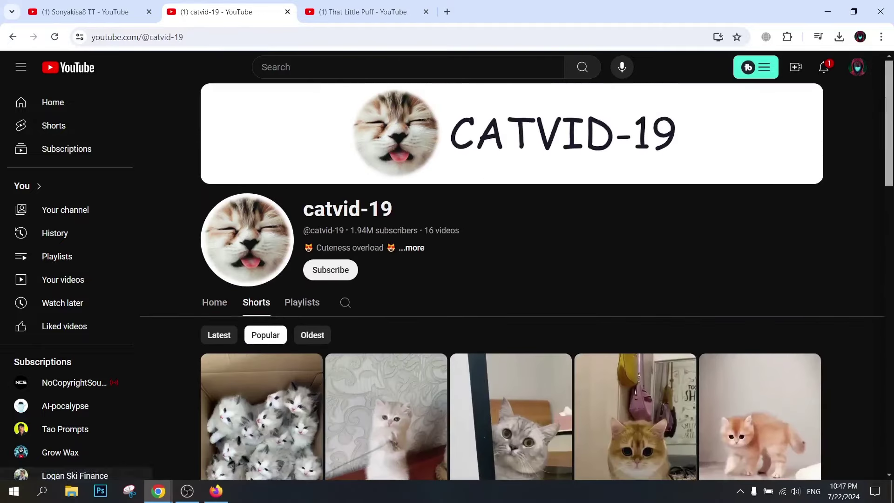
{"action": "left_click", "coordinate": [363, 12]}
{"action": "left_click_drag", "start_coordinate": [366, 171], "coordinate": [431, 172]}
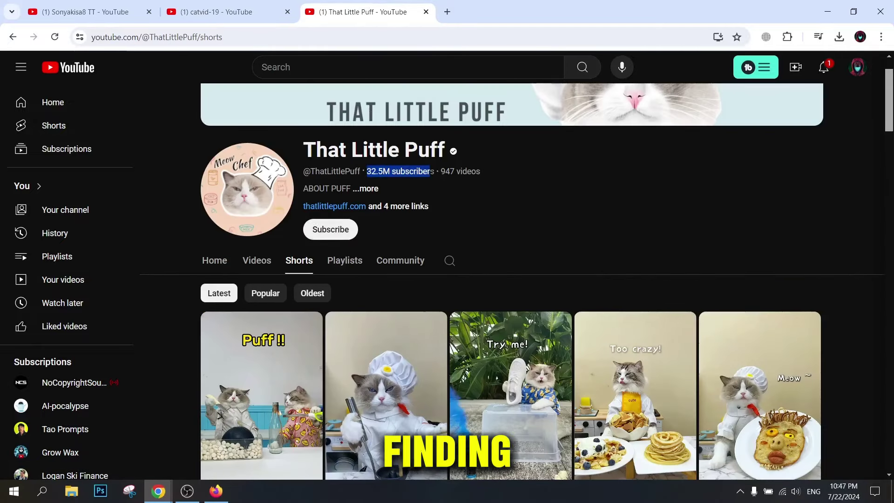
{"action": "left_click", "coordinate": [278, 293]}
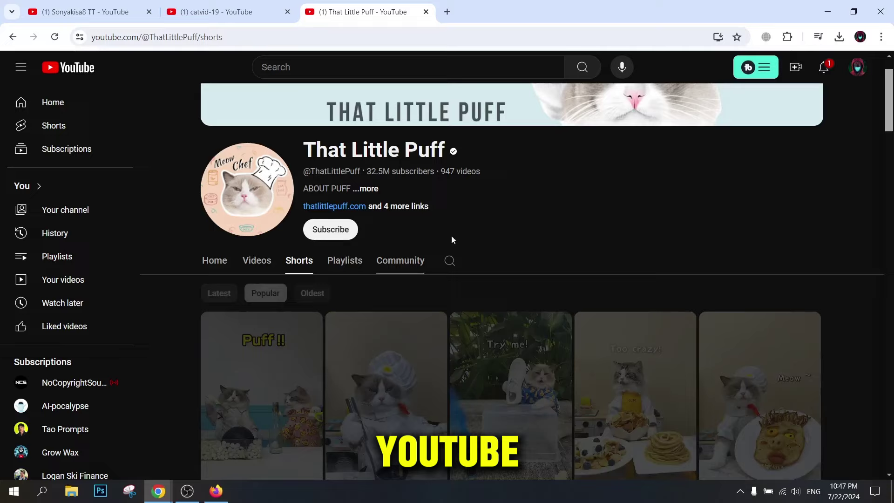
{"action": "scroll", "coordinate": [451, 238], "scroll_direction": "down", "scroll_amount": 3}
{"action": "key", "text": "ctrl+shift+Page_Up"}
{"action": "key", "text": "ctrl+shift+Page_Up"}
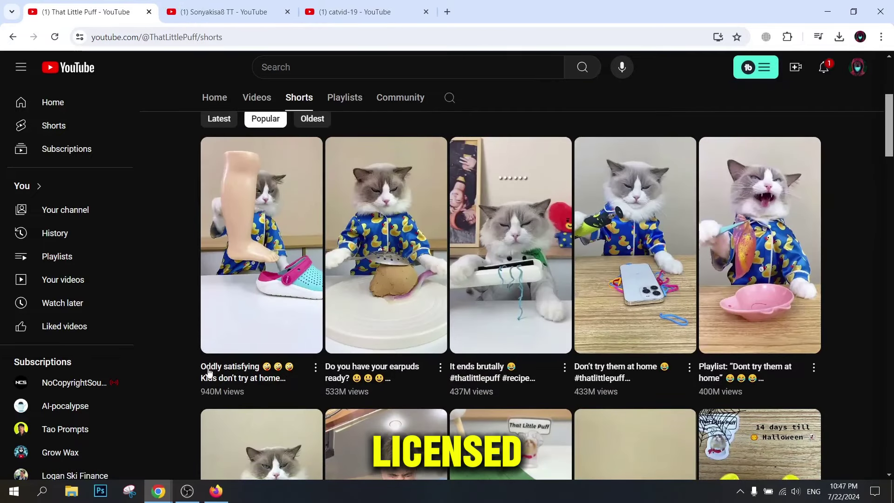
Scroll down through That Little Puff's Shorts grid and return to the top
{"action": "scroll", "coordinate": [273, 229], "scroll_direction": "down", "scroll_amount": 1}
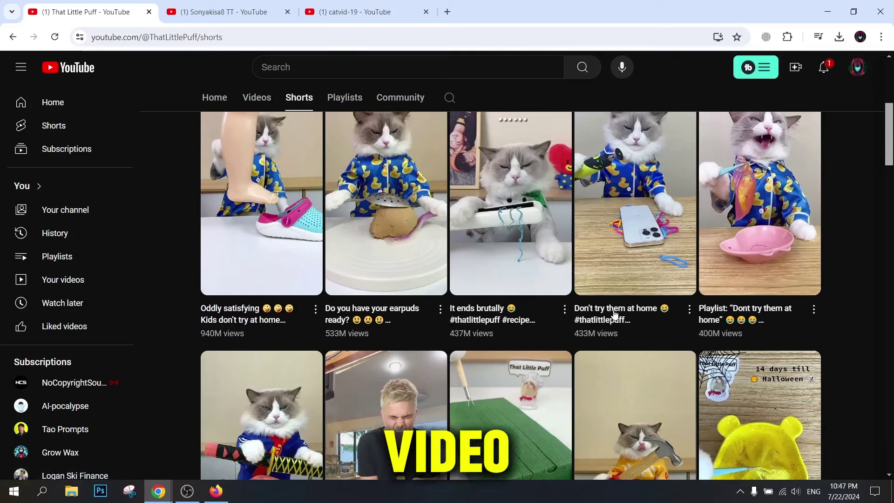
{"action": "scroll", "coordinate": [276, 316], "scroll_direction": "down", "scroll_amount": 5}
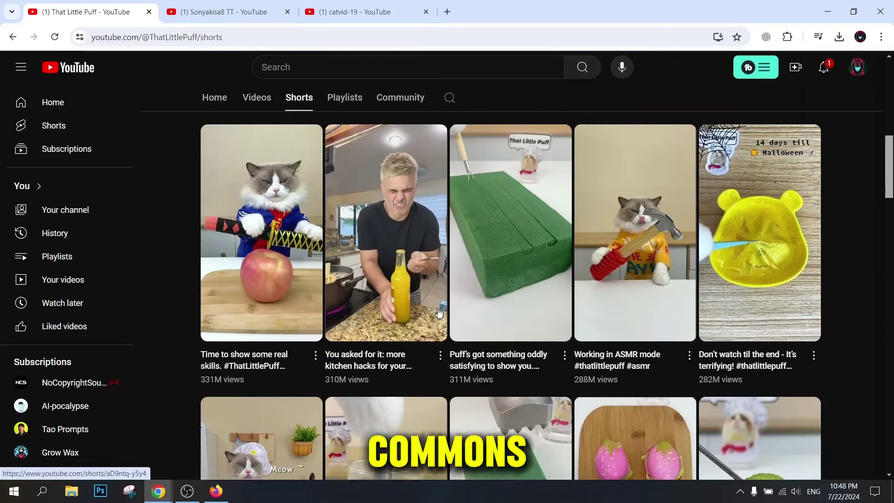
{"action": "scroll", "coordinate": [277, 316], "scroll_direction": "down", "scroll_amount": 3}
{"action": "scroll", "coordinate": [627, 240], "scroll_direction": "down", "scroll_amount": 4}
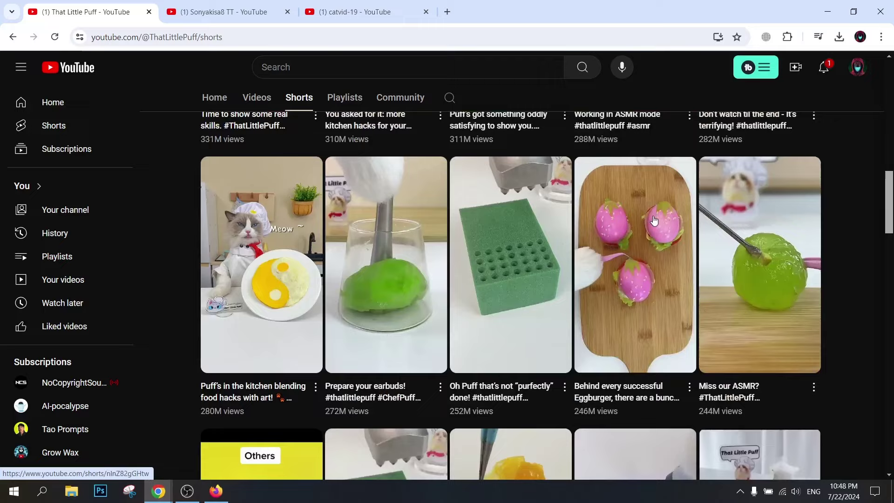
{"action": "scroll", "coordinate": [628, 240], "scroll_direction": "down", "scroll_amount": 8}
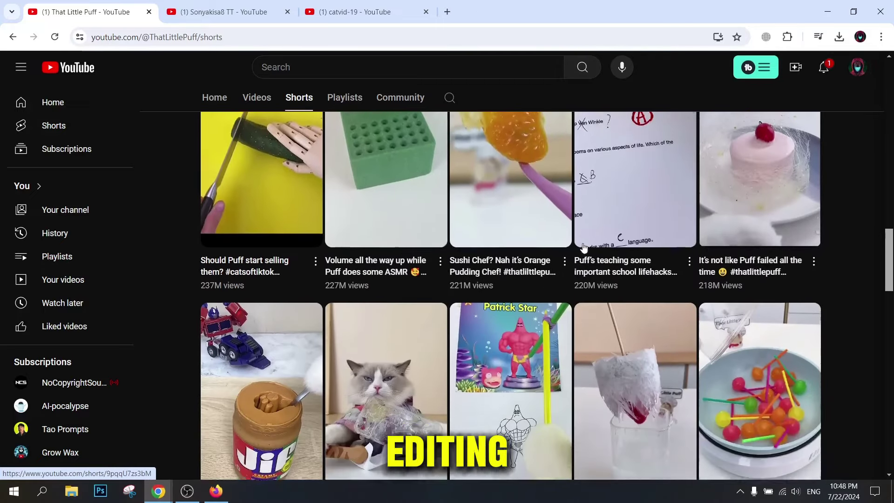
{"action": "scroll", "coordinate": [584, 250], "scroll_direction": "down", "scroll_amount": 2}
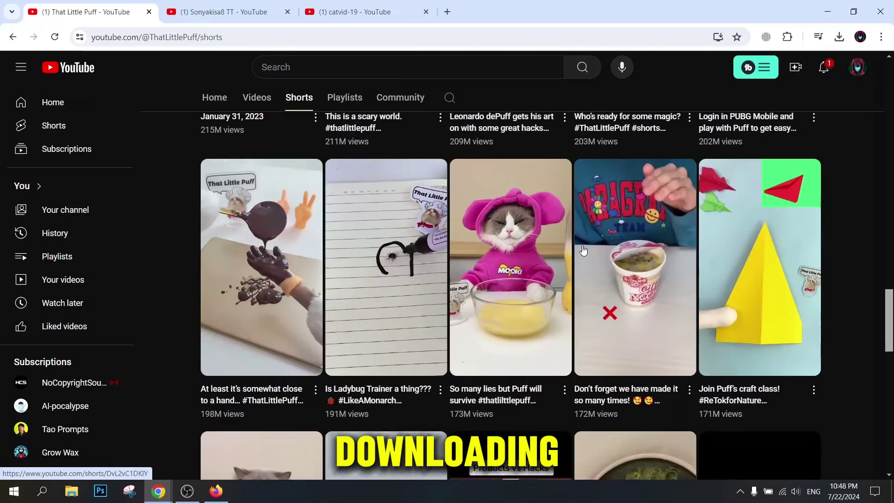
{"action": "scroll", "coordinate": [584, 251], "scroll_direction": "down", "scroll_amount": 4}
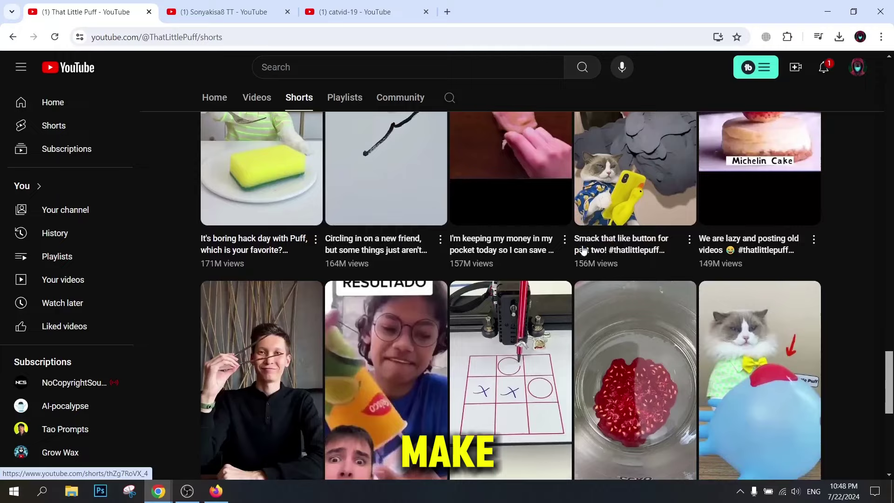
{"action": "scroll", "coordinate": [583, 250], "scroll_direction": "down", "scroll_amount": 3}
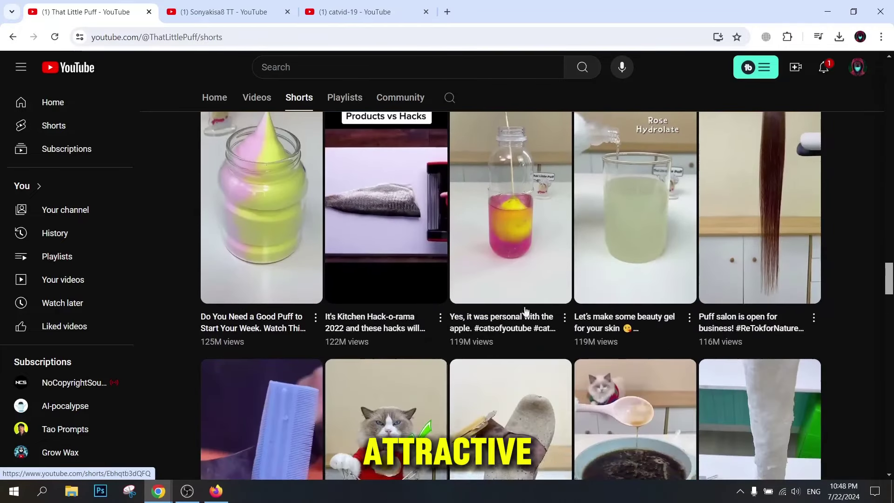
{"action": "scroll", "coordinate": [245, 338], "scroll_direction": "down", "scroll_amount": 6}
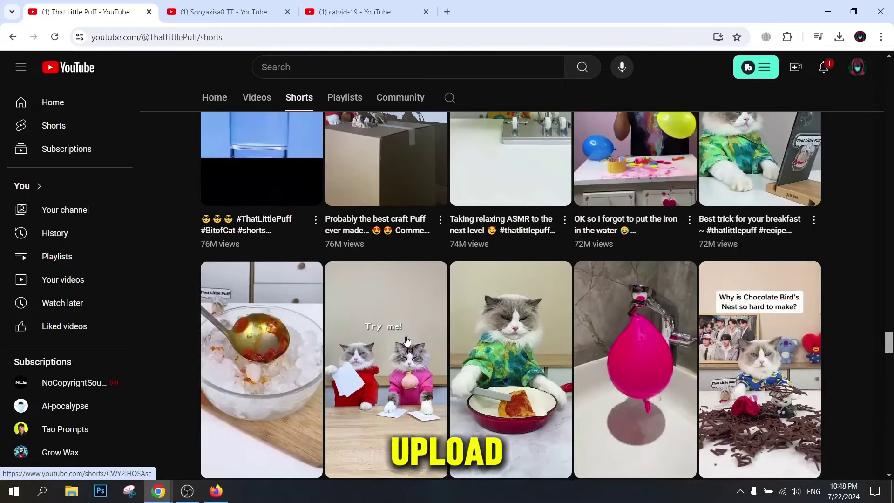
{"action": "scroll", "coordinate": [406, 341], "scroll_direction": "down", "scroll_amount": 10}
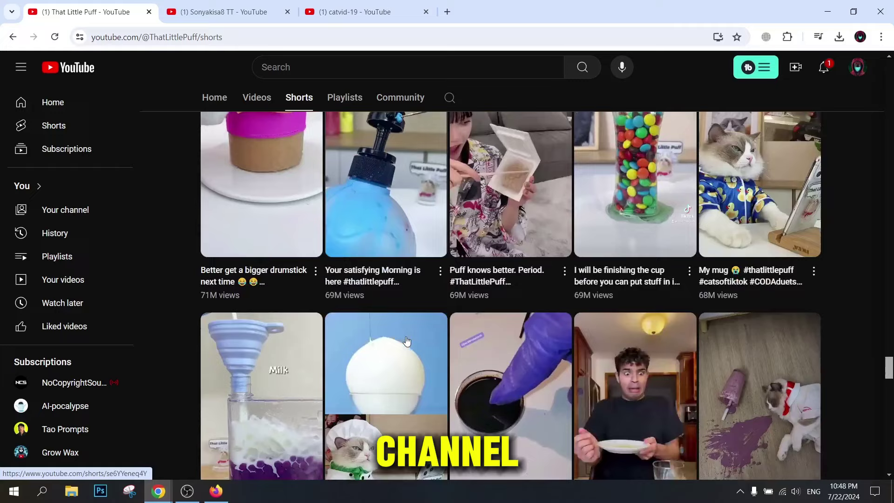
{"action": "scroll", "coordinate": [407, 341], "scroll_direction": "down", "scroll_amount": 5}
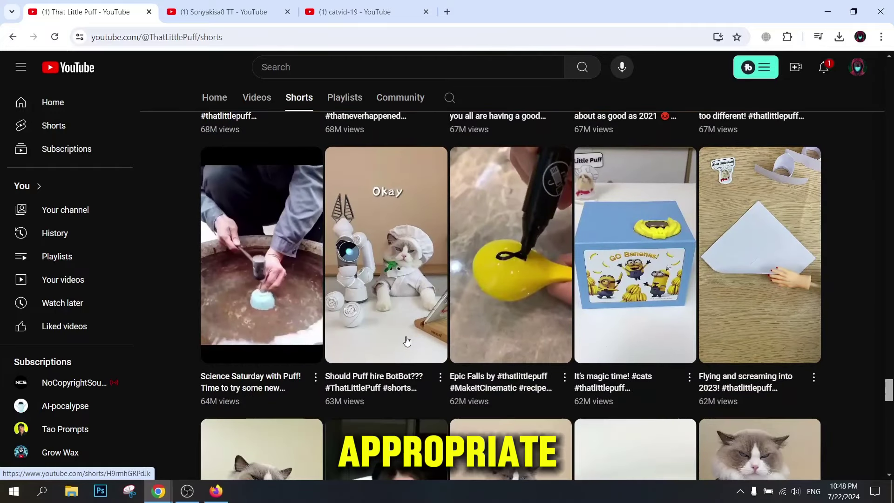
{"action": "scroll", "coordinate": [411, 333], "scroll_direction": "down", "scroll_amount": 5}
{"action": "scroll", "coordinate": [383, 331], "scroll_direction": "down", "scroll_amount": 8}
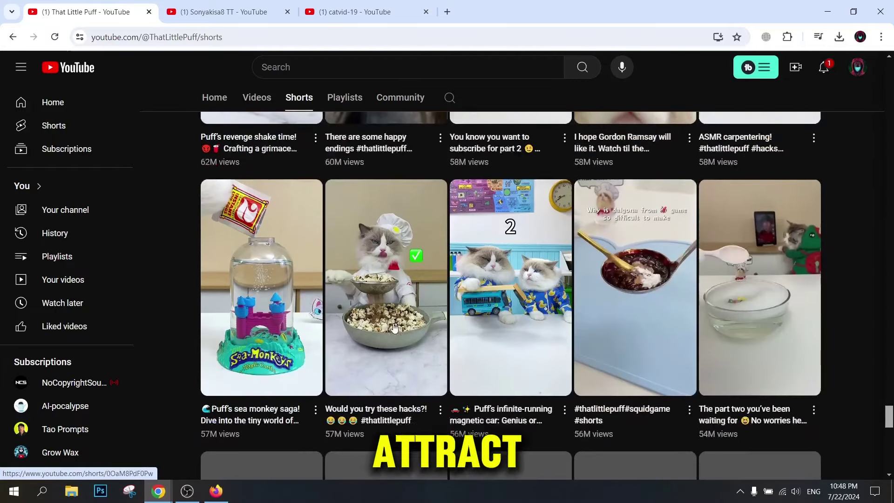
{"action": "scroll", "coordinate": [383, 330], "scroll_direction": "down", "scroll_amount": 13}
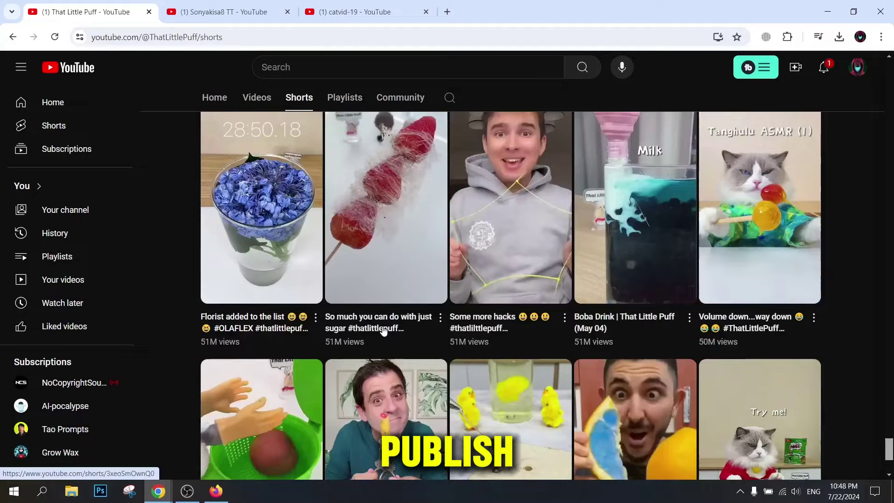
{"action": "scroll", "coordinate": [384, 331], "scroll_direction": "down", "scroll_amount": 1}
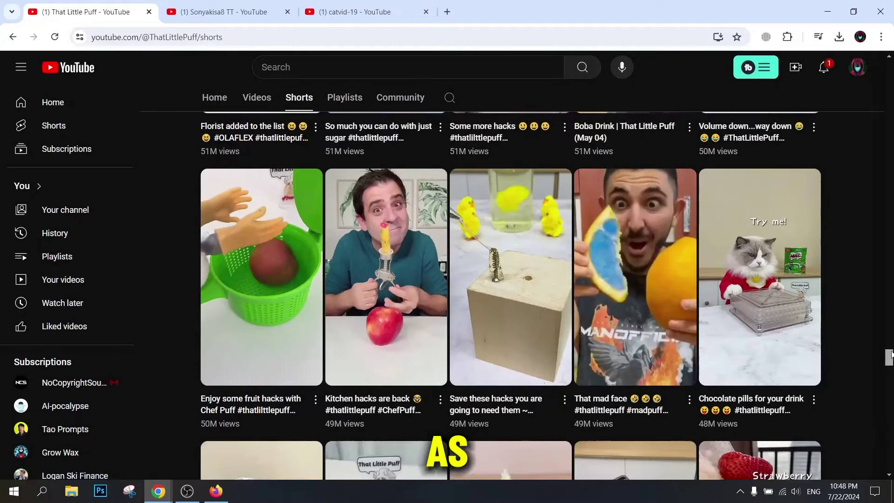
{"action": "left_click_drag", "start_coordinate": [889, 357], "coordinate": [889, 69]}
{"action": "scroll", "coordinate": [358, 241], "scroll_direction": "down", "scroll_amount": 2}
{"action": "scroll", "coordinate": [358, 242], "scroll_direction": "up", "scroll_amount": 2}
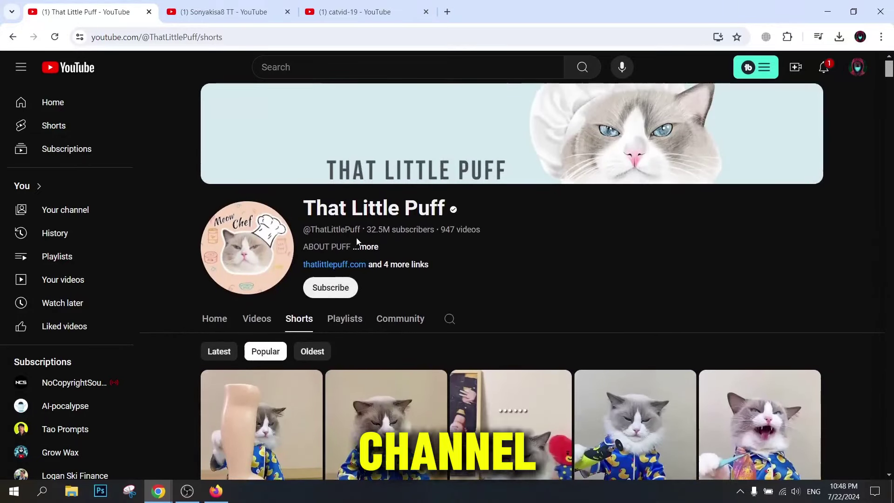
Highlight the 32.5M subscriber count, then open a new tab to look up the channel
{"action": "double_click", "coordinate": [372, 229]}
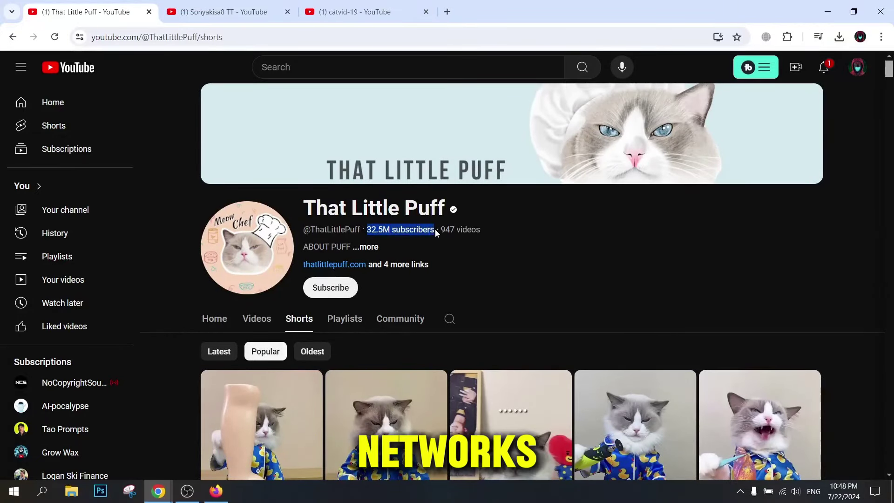
{"action": "left_click", "coordinate": [443, 256]}
{"action": "scroll", "coordinate": [345, 280], "scroll_direction": "down", "scroll_amount": 5}
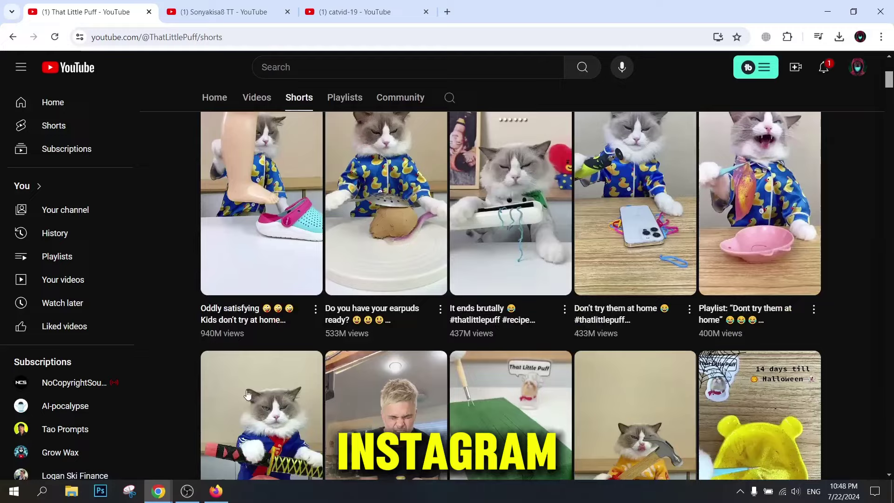
{"action": "scroll", "coordinate": [313, 248], "scroll_direction": "up", "scroll_amount": 2}
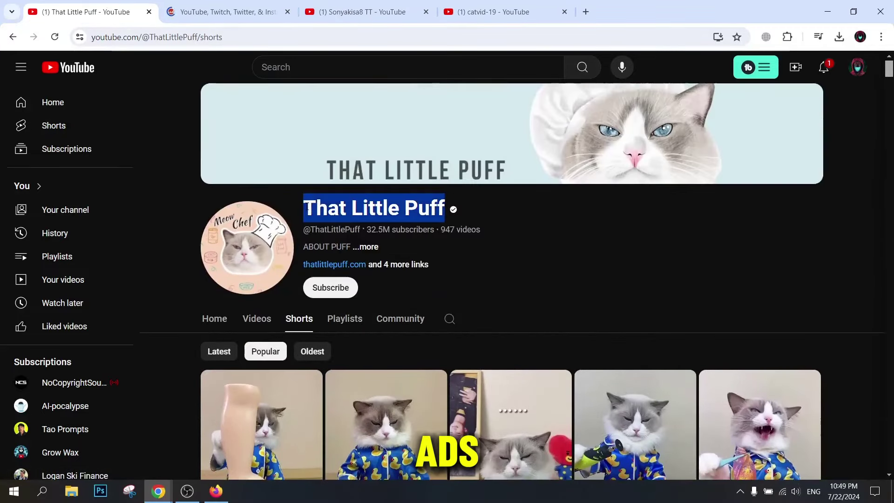
{"action": "right_click", "coordinate": [377, 211]}
{"action": "left_click", "coordinate": [379, 217]}
Review That Little Puff's Social Blade stats: 32.5M subscribers, $129.2K–$2.1M monthly earnings, daily table
{"action": "left_click", "coordinate": [229, 14]}
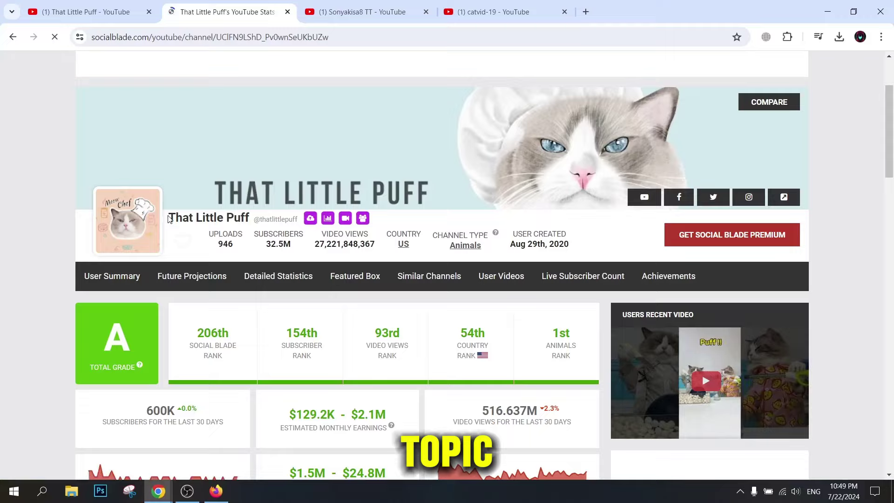
{"action": "double_click", "coordinate": [235, 214]}
{"action": "left_click", "coordinate": [266, 231]}
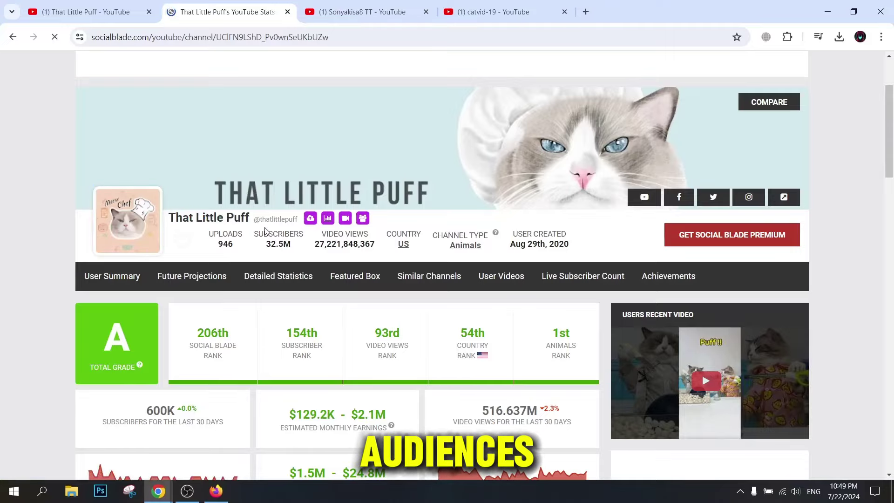
{"action": "scroll", "coordinate": [303, 261], "scroll_direction": "down", "scroll_amount": 3}
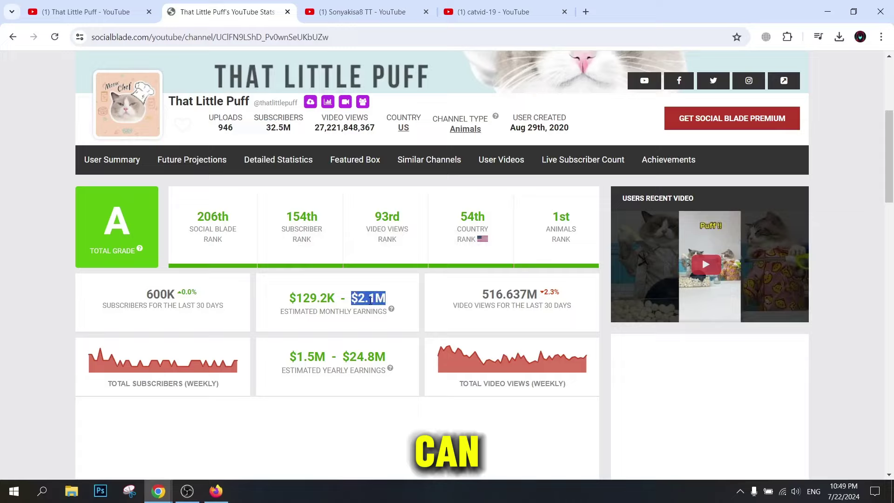
{"action": "scroll", "coordinate": [370, 298], "scroll_direction": "down", "scroll_amount": 3}
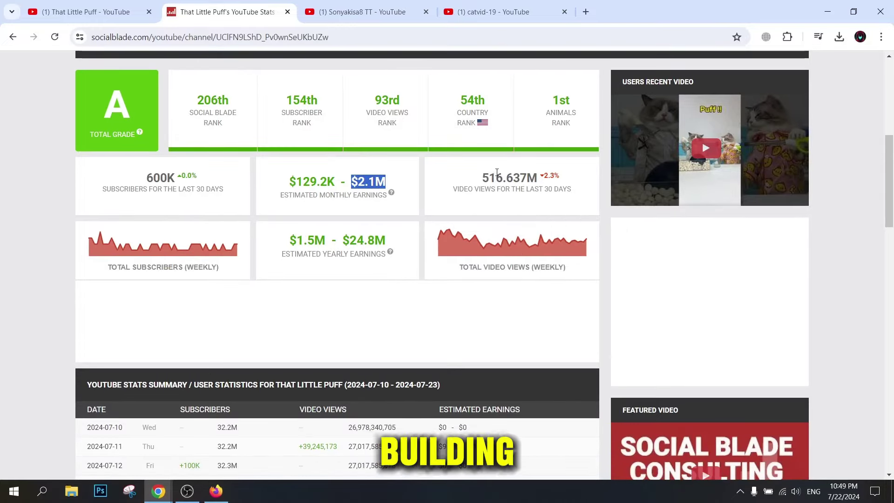
{"action": "scroll", "coordinate": [259, 248], "scroll_direction": "up", "scroll_amount": 3}
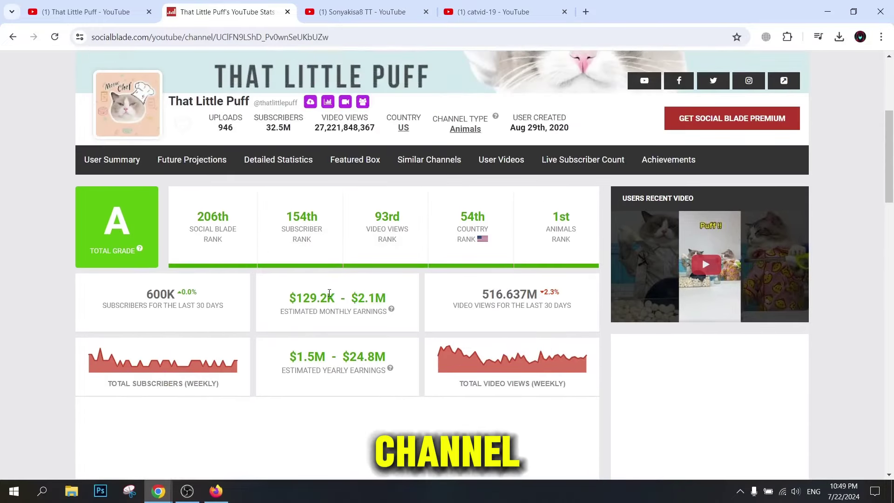
{"action": "scroll", "coordinate": [364, 292], "scroll_direction": "down", "scroll_amount": 10}
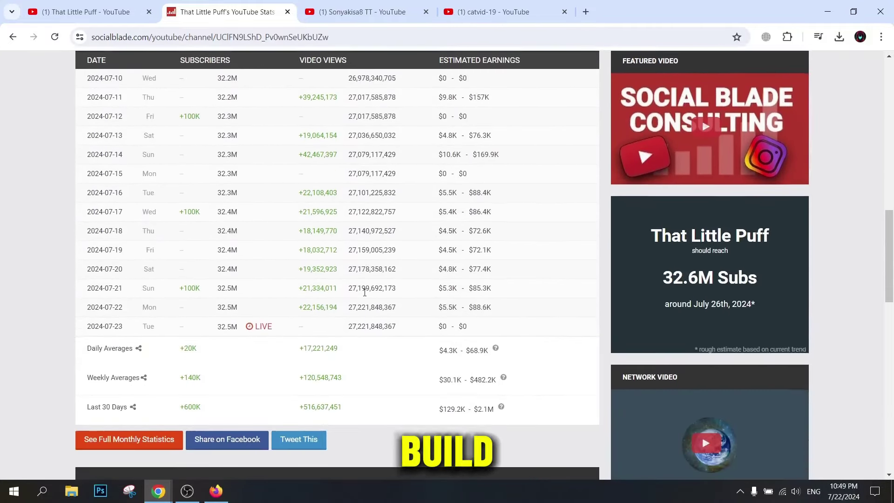
{"action": "scroll", "coordinate": [364, 296], "scroll_direction": "up", "scroll_amount": 9}
{"action": "scroll", "coordinate": [364, 294], "scroll_direction": "up", "scroll_amount": 4}
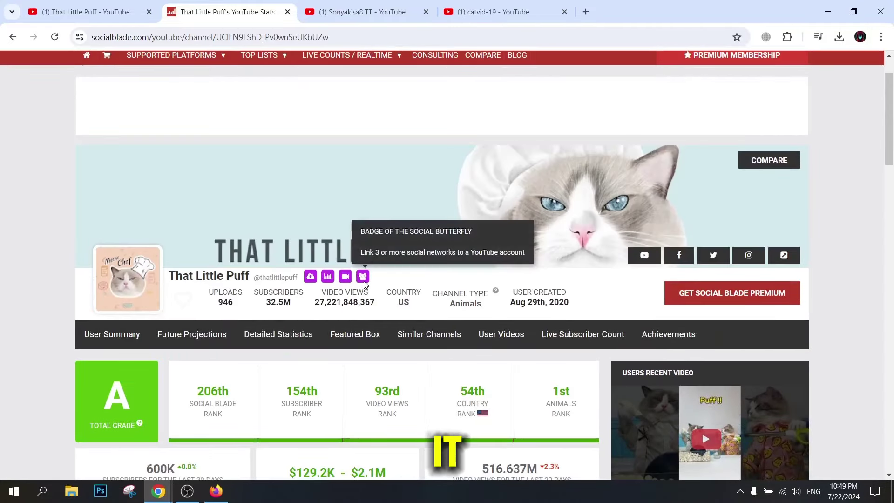
{"action": "scroll", "coordinate": [364, 303], "scroll_direction": "down", "scroll_amount": 7}
{"action": "scroll", "coordinate": [360, 303], "scroll_direction": "up", "scroll_amount": 3}
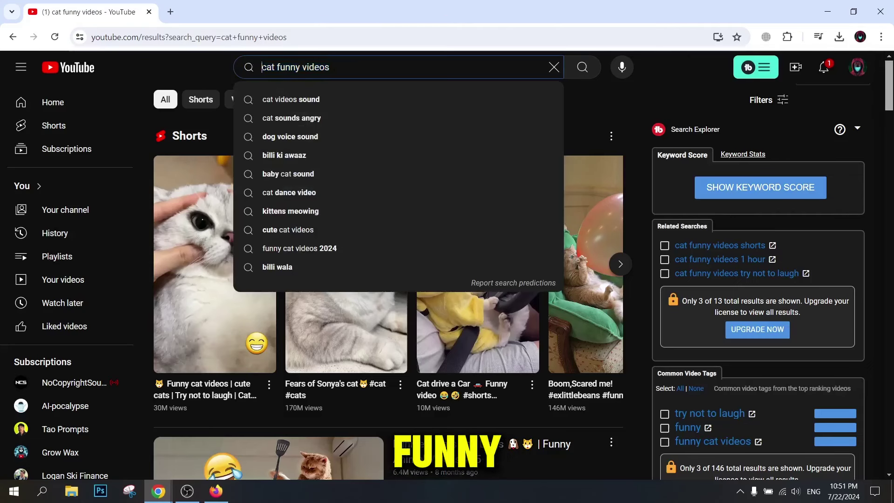
Search 'cat funny videos' and filter the results to Creative Commons videos
{"action": "left_click", "coordinate": [582, 66]}
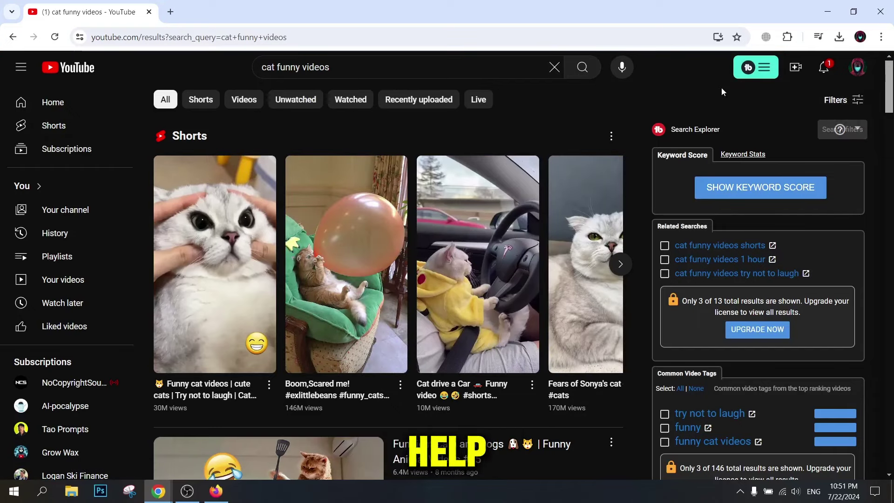
{"action": "left_click", "coordinate": [840, 102]}
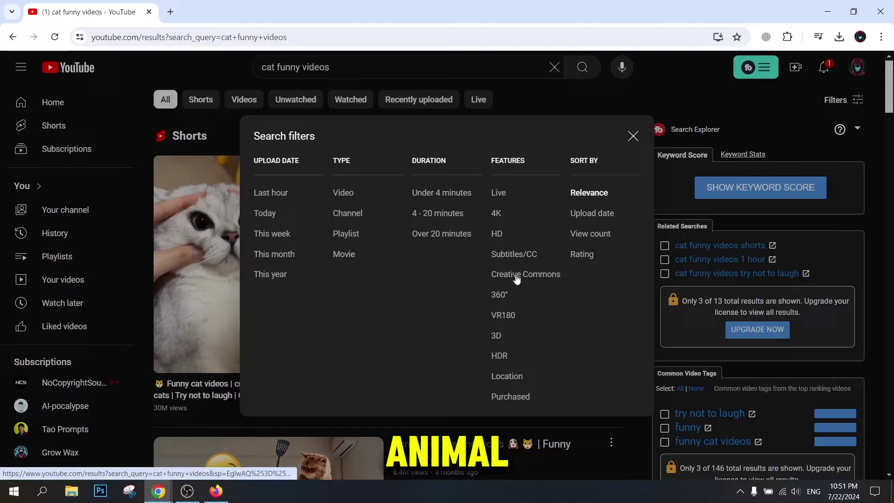
{"action": "left_click", "coordinate": [493, 278]}
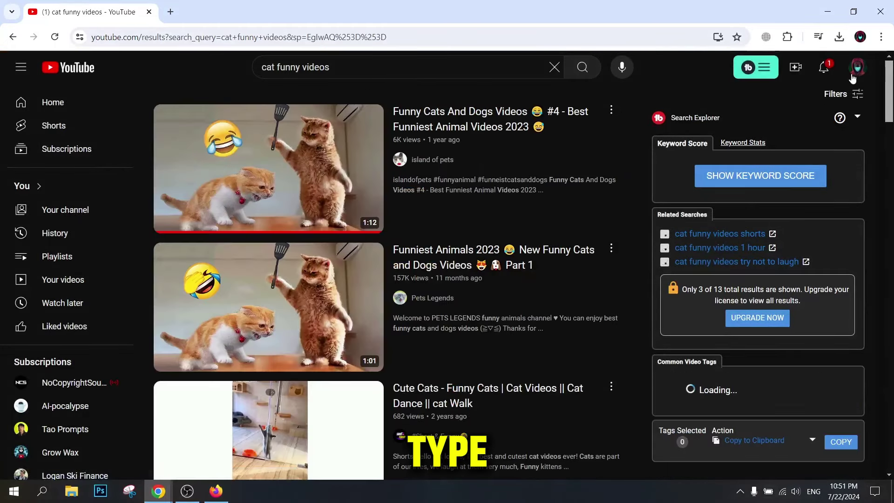
{"action": "left_click", "coordinate": [852, 94]}
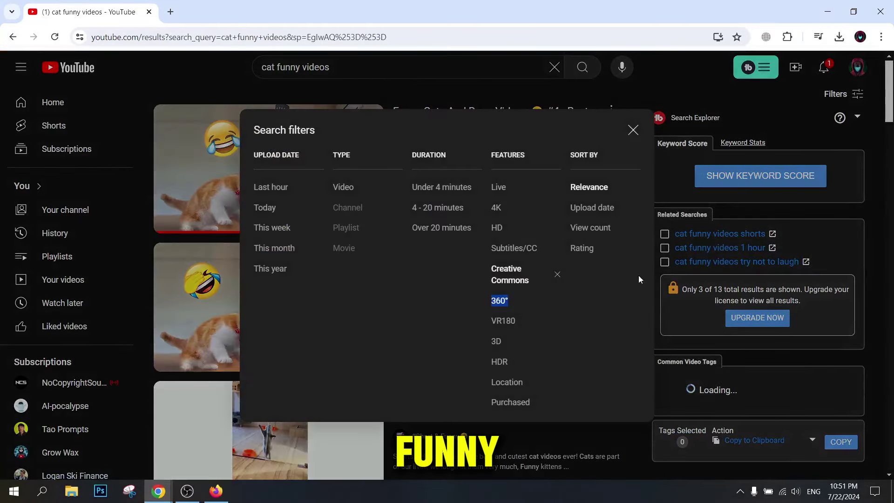
{"action": "left_click", "coordinate": [502, 282]}
{"action": "left_click", "coordinate": [848, 98]}
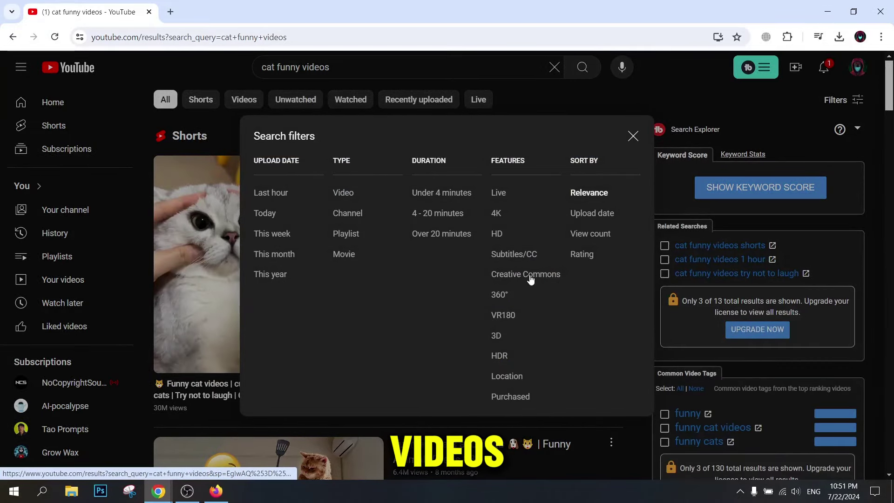
{"action": "left_click", "coordinate": [528, 275]}
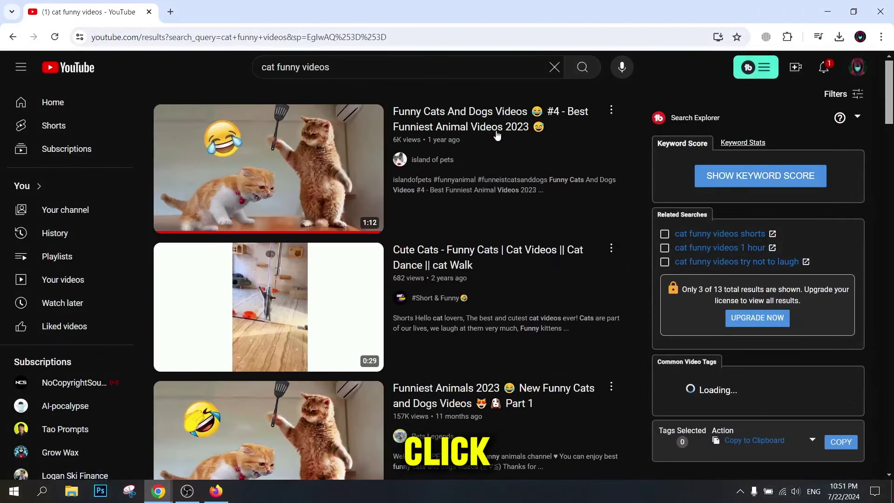
Open a cat video from the results in a new tab, staying on the results
{"action": "scroll", "coordinate": [286, 346], "scroll_direction": "down", "scroll_amount": 6}
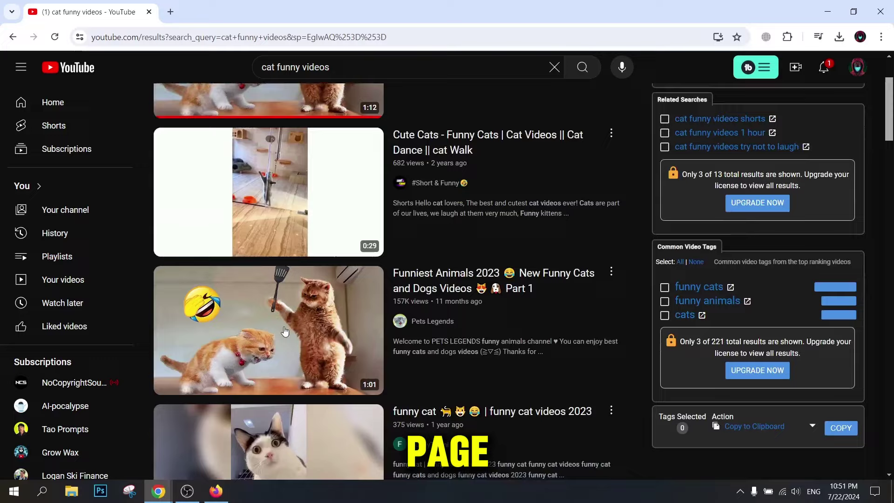
{"action": "scroll", "coordinate": [286, 346], "scroll_direction": "down", "scroll_amount": 4}
{"action": "scroll", "coordinate": [276, 188], "scroll_direction": "up", "scroll_amount": 10}
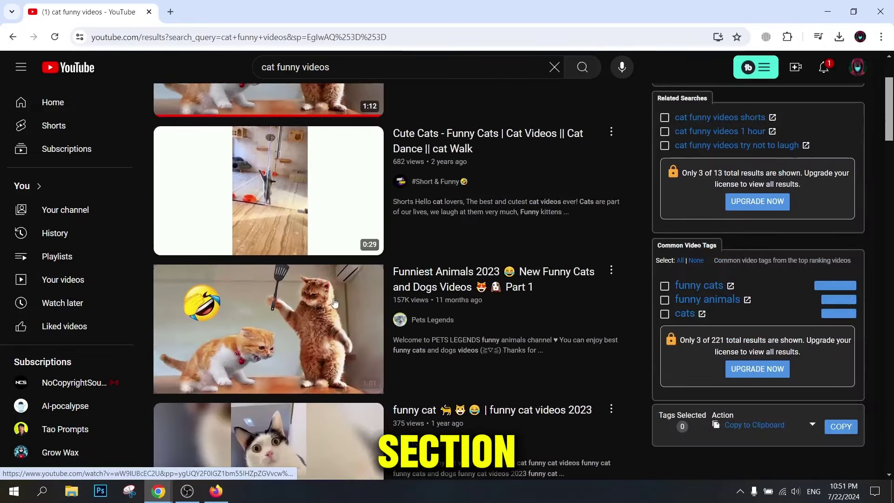
{"action": "left_click", "coordinate": [275, 188], "text": "ctrl+shift"}
{"action": "key", "text": "ctrl+shift+Tab"}
Open the Best Funniest Animal Videos result in a background tab
{"action": "scroll", "coordinate": [314, 273], "scroll_direction": "down", "scroll_amount": 4}
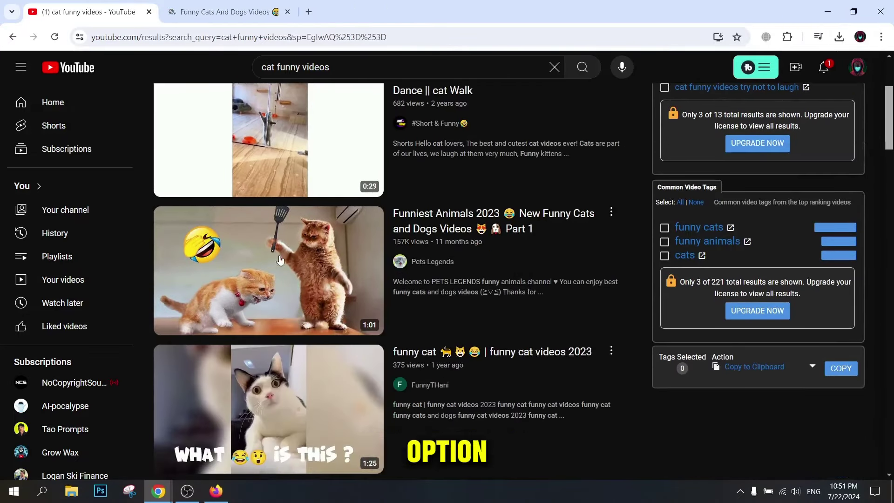
{"action": "scroll", "coordinate": [327, 267], "scroll_direction": "down", "scroll_amount": 10}
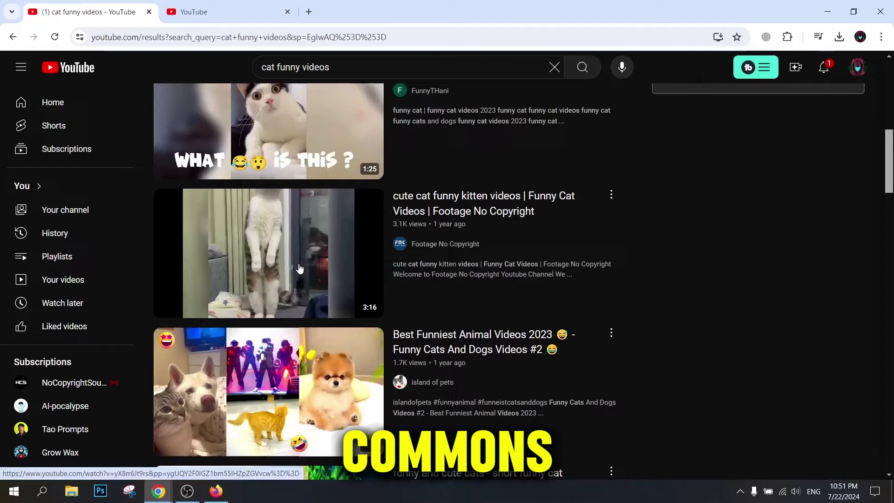
{"action": "scroll", "coordinate": [280, 233], "scroll_direction": "down", "scroll_amount": 3}
{"action": "scroll", "coordinate": [297, 253], "scroll_direction": "up", "scroll_amount": 3}
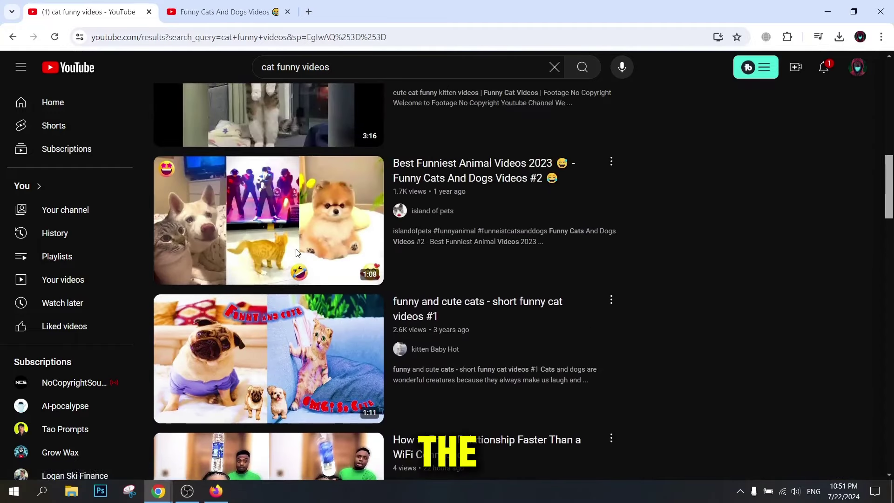
{"action": "left_click", "coordinate": [270, 246], "text": "ctrl"}
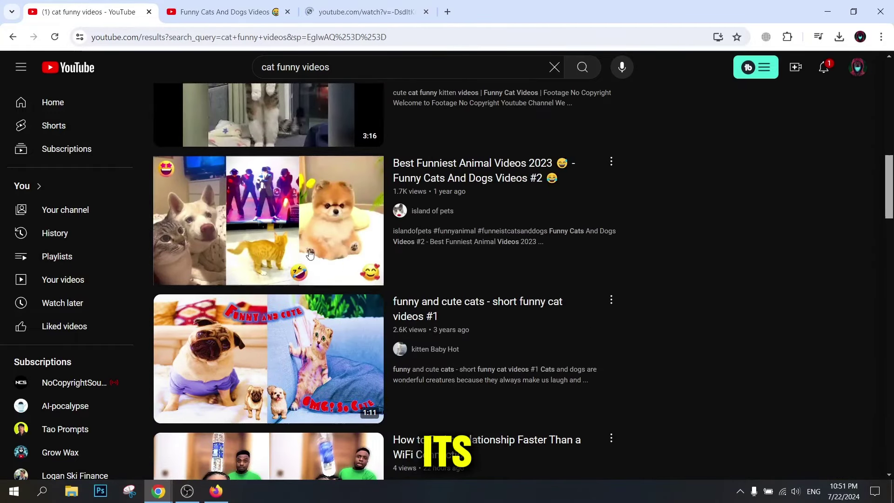
{"action": "scroll", "coordinate": [301, 252], "scroll_direction": "down", "scroll_amount": 8}
{"action": "scroll", "coordinate": [300, 252], "scroll_direction": "down", "scroll_amount": 1}
{"action": "scroll", "coordinate": [297, 280], "scroll_direction": "up", "scroll_amount": 4}
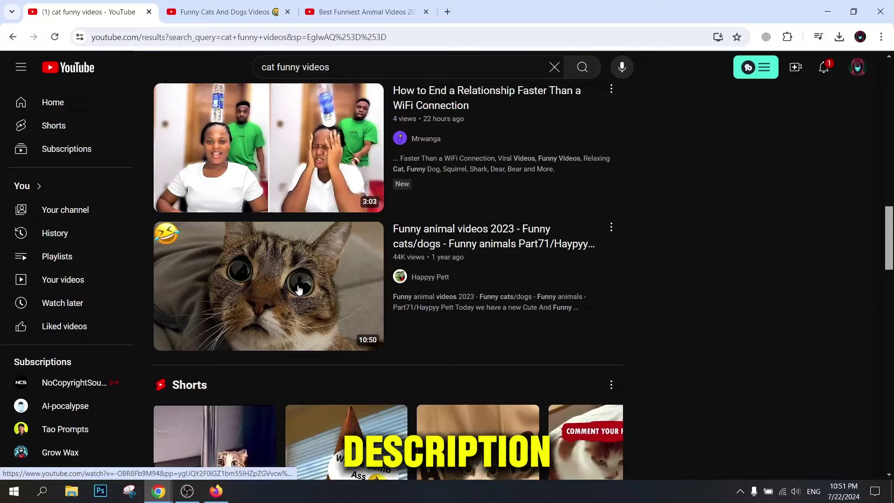
Open Funny animal videos 2023 in a tab and confirm Funny Cats And Dogs is Creative Commons Attribution
{"action": "left_click", "coordinate": [299, 289], "text": "ctrl+shift"}
{"action": "left_click", "coordinate": [252, 11]}
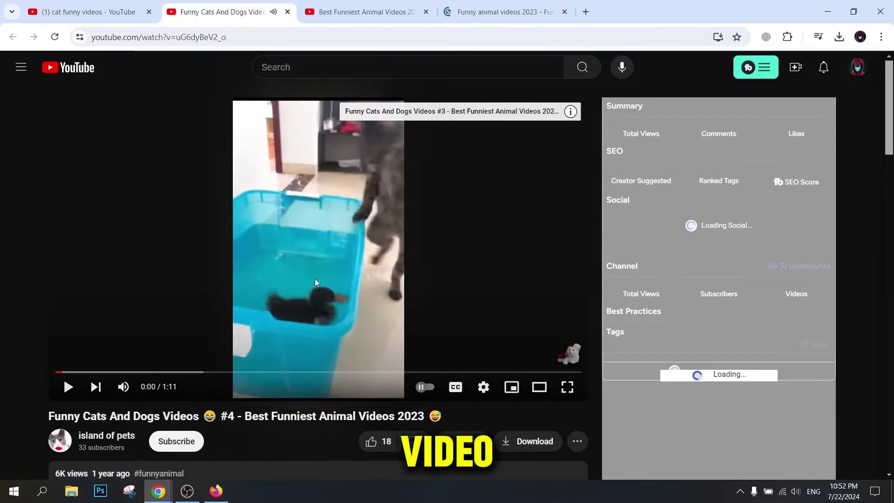
{"action": "scroll", "coordinate": [273, 286], "scroll_direction": "down", "scroll_amount": 6}
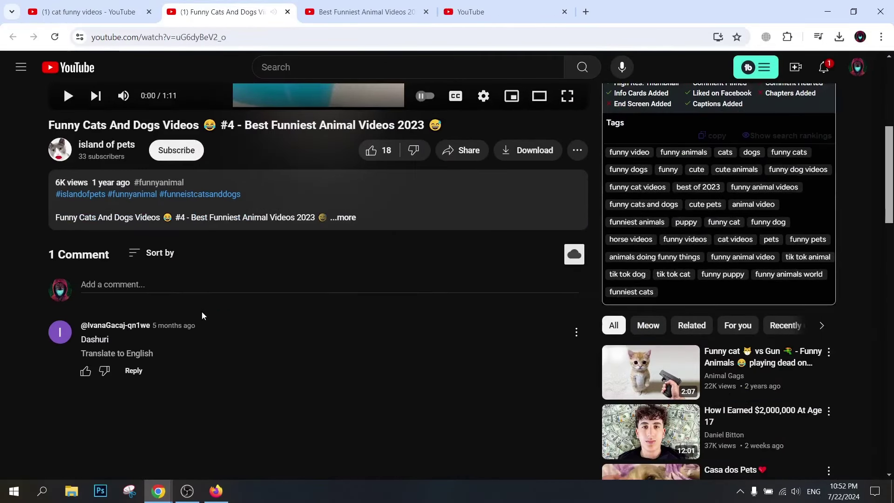
{"action": "scroll", "coordinate": [279, 315], "scroll_direction": "up", "scroll_amount": 1}
{"action": "left_click", "coordinate": [344, 276]}
{"action": "scroll", "coordinate": [272, 307], "scroll_direction": "down", "scroll_amount": 8}
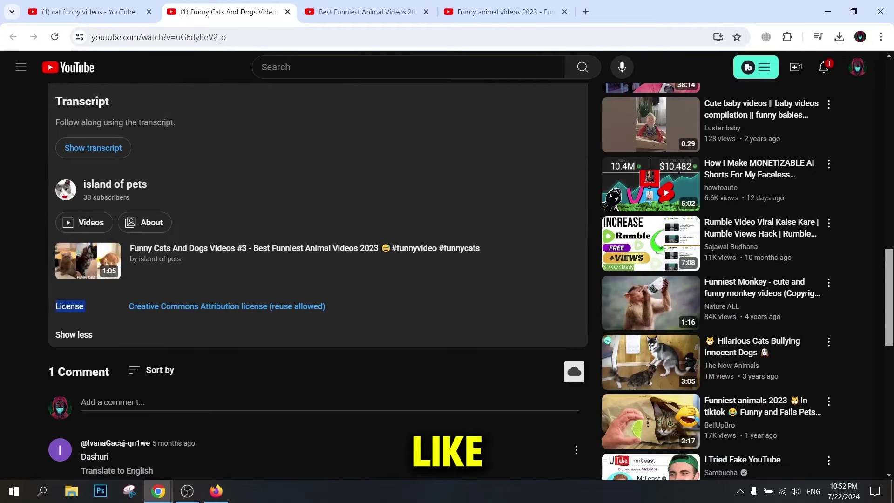
{"action": "left_click_drag", "start_coordinate": [128, 306], "coordinate": [359, 306]}
{"action": "scroll", "coordinate": [305, 309], "scroll_direction": "down", "scroll_amount": 1}
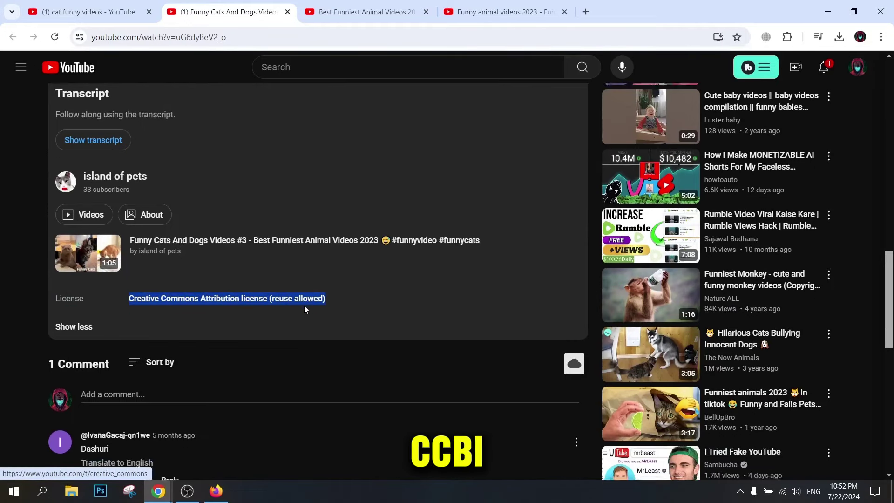
{"action": "scroll", "coordinate": [305, 309], "scroll_direction": "down", "scroll_amount": 2}
{"action": "left_click", "coordinate": [271, 198]}
{"action": "scroll", "coordinate": [395, 214], "scroll_direction": "up", "scroll_amount": 3}
Confirm the Best Funniest Animal Videos license is Creative Commons Attribution
{"action": "left_click", "coordinate": [366, 13]}
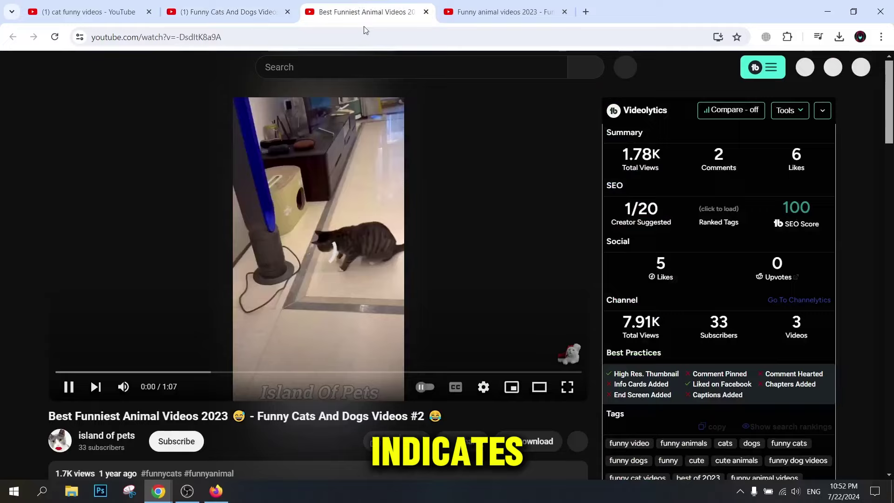
{"action": "scroll", "coordinate": [345, 230], "scroll_direction": "down", "scroll_amount": 5}
{"action": "left_click", "coordinate": [345, 274]}
{"action": "scroll", "coordinate": [195, 286], "scroll_direction": "down", "scroll_amount": 8}
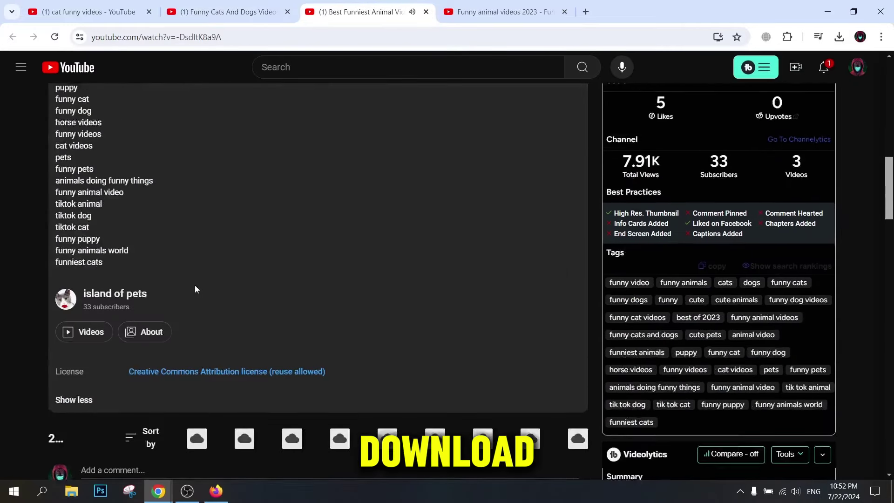
{"action": "scroll", "coordinate": [196, 289], "scroll_direction": "down", "scroll_amount": 4}
{"action": "scroll", "coordinate": [99, 307], "scroll_direction": "up", "scroll_amount": 3}
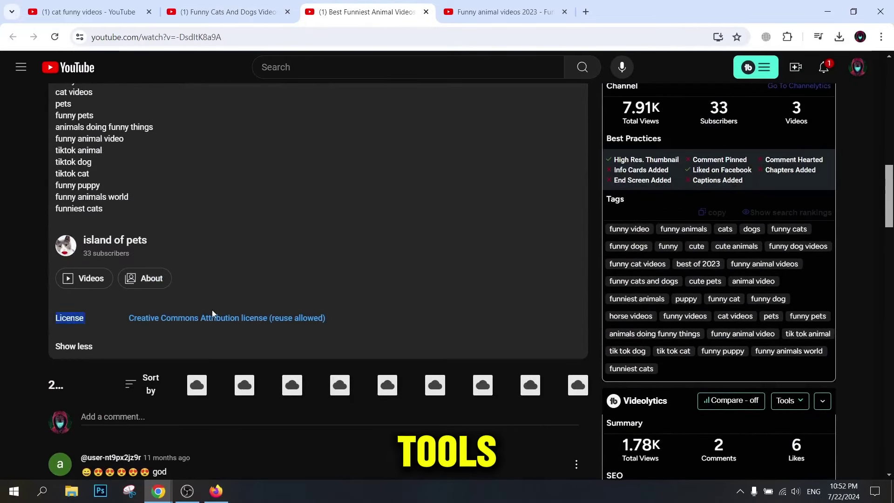
{"action": "triple_click", "coordinate": [351, 323]}
{"action": "left_click", "coordinate": [563, 278]}
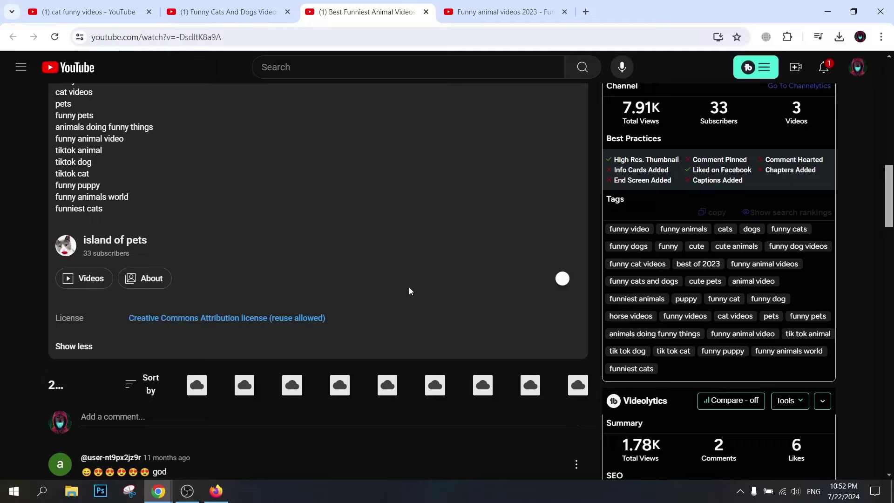
Confirm the Funny animal videos 2023 license is Creative Commons Attribution
{"action": "key", "text": "ctrl+Tab"}
{"action": "scroll", "coordinate": [297, 256], "scroll_direction": "down", "scroll_amount": 6}
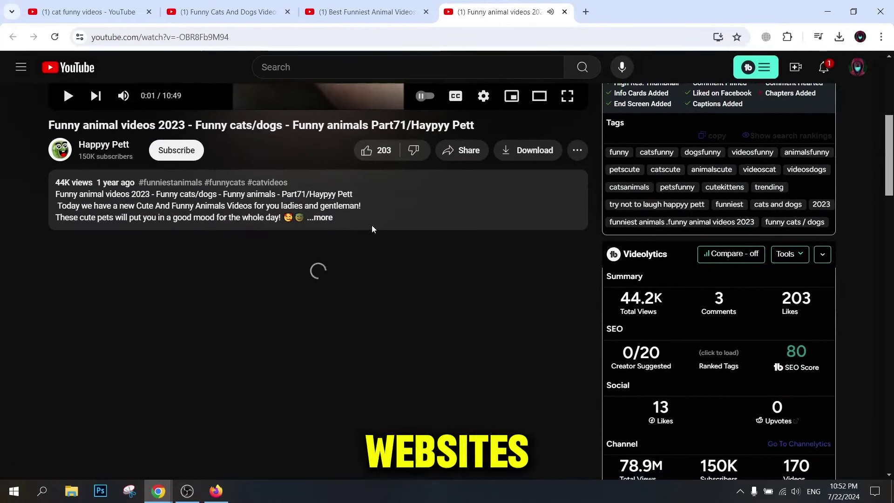
{"action": "left_click", "coordinate": [372, 225]}
{"action": "scroll", "coordinate": [283, 250], "scroll_direction": "down", "scroll_amount": 3}
{"action": "scroll", "coordinate": [283, 255], "scroll_direction": "down", "scroll_amount": 10}
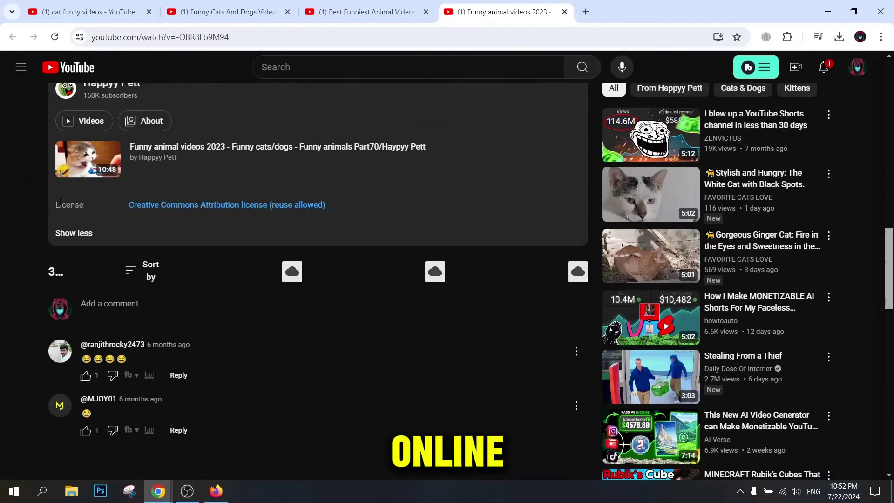
{"action": "left_click_drag", "start_coordinate": [70, 205], "coordinate": [379, 201]}
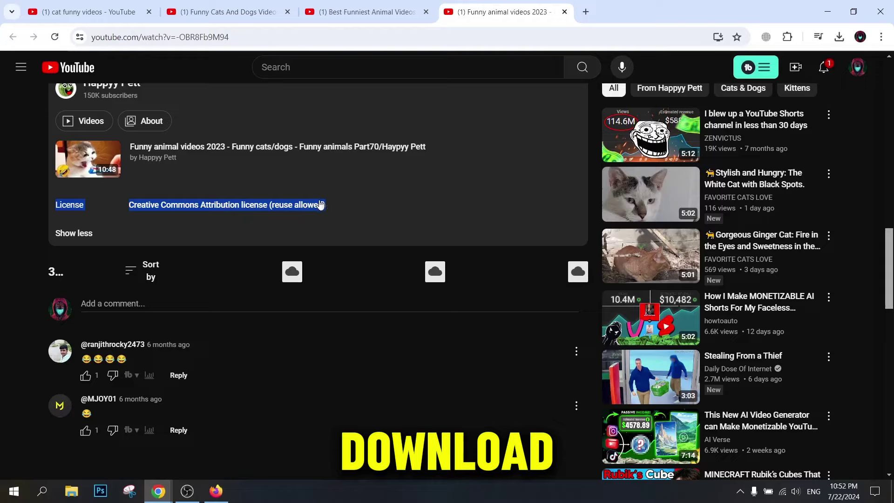
{"action": "scroll", "coordinate": [271, 202], "scroll_direction": "up", "scroll_amount": 4}
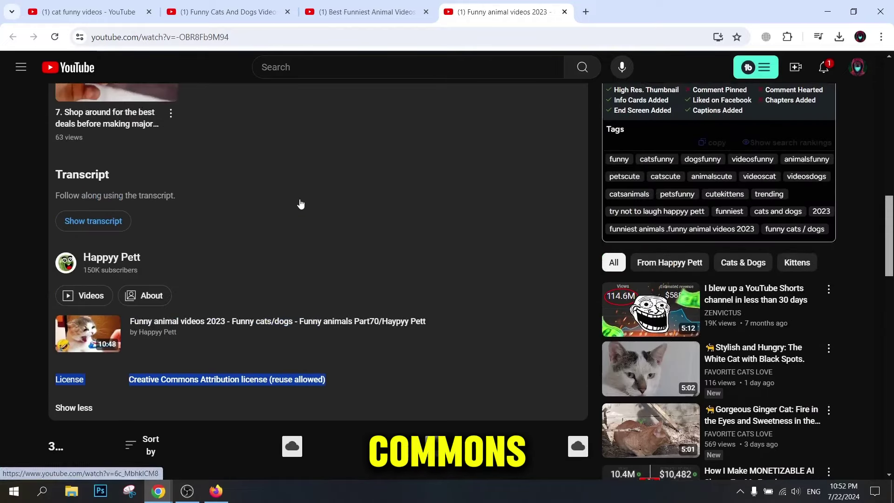
Return to the 'cat funny videos' Creative Commons results and scroll far down the list
{"action": "left_click", "coordinate": [108, 4]}
{"action": "scroll", "coordinate": [318, 313], "scroll_direction": "down", "scroll_amount": 6}
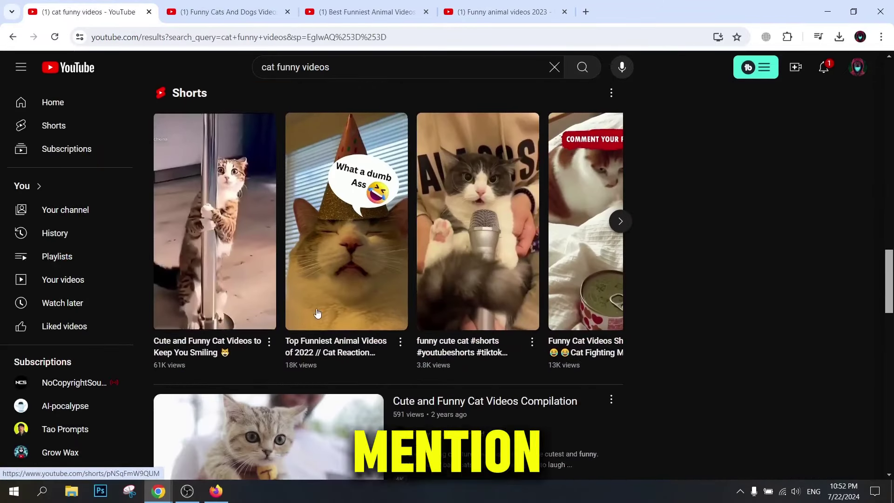
{"action": "scroll", "coordinate": [318, 313], "scroll_direction": "down", "scroll_amount": 15}
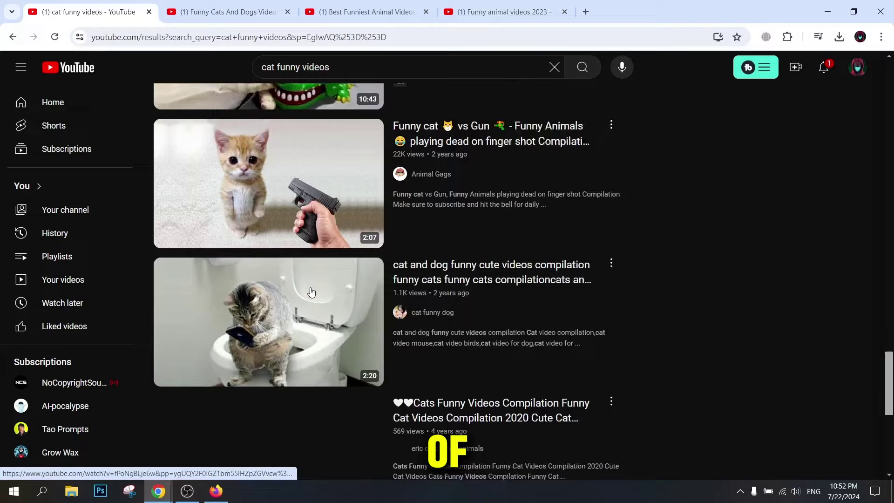
{"action": "scroll", "coordinate": [312, 292], "scroll_direction": "down", "scroll_amount": 8}
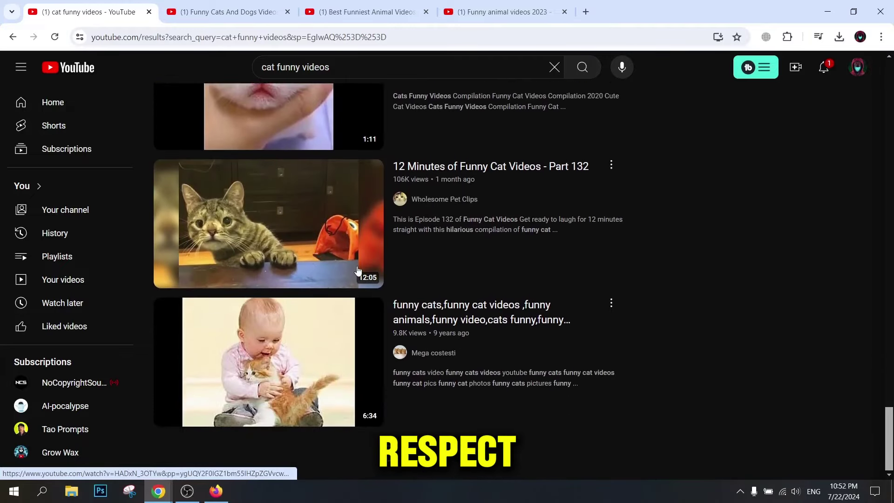
{"action": "scroll", "coordinate": [358, 271], "scroll_direction": "down", "scroll_amount": 12}
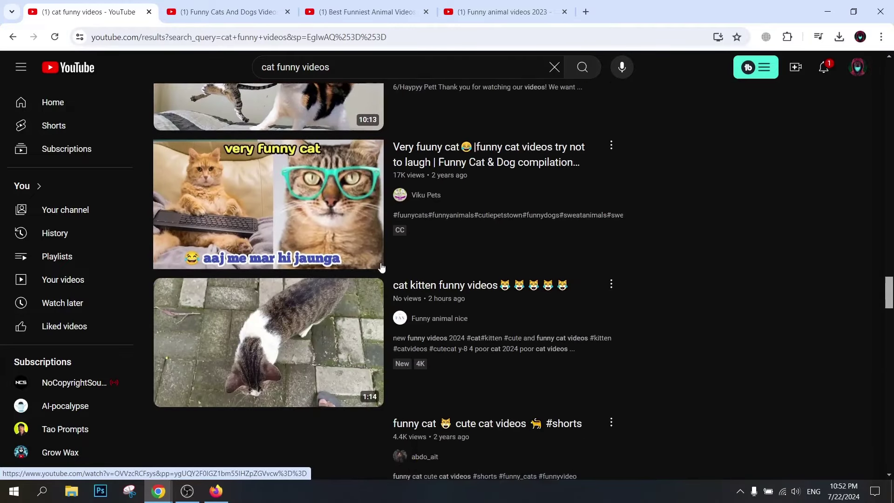
{"action": "scroll", "coordinate": [381, 267], "scroll_direction": "down", "scroll_amount": 16}
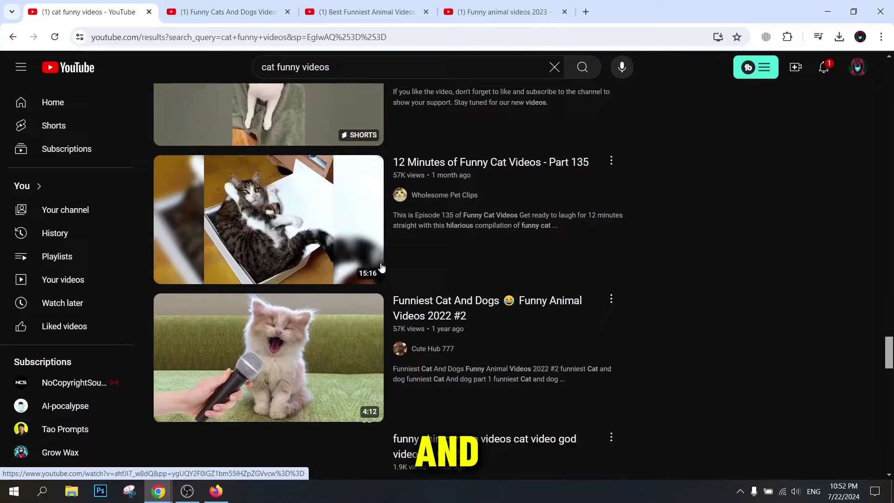
{"action": "scroll", "coordinate": [381, 267], "scroll_direction": "down", "scroll_amount": 15}
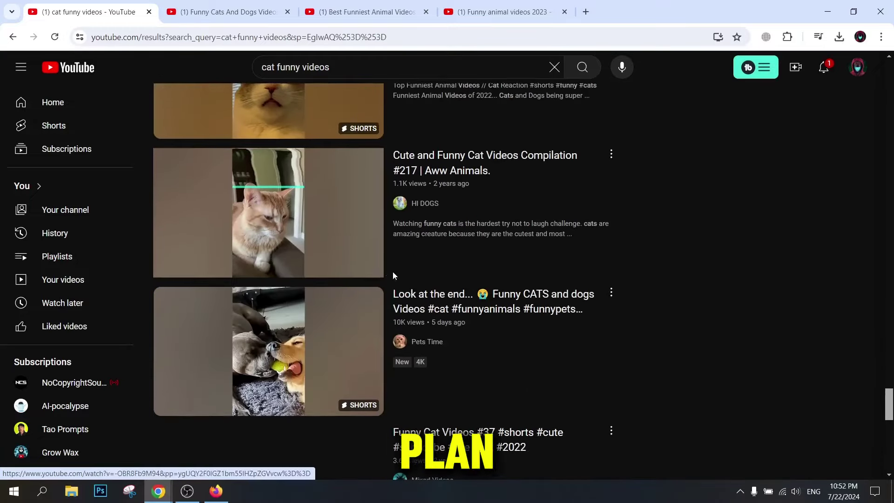
{"action": "scroll", "coordinate": [481, 265], "scroll_direction": "down", "scroll_amount": 15}
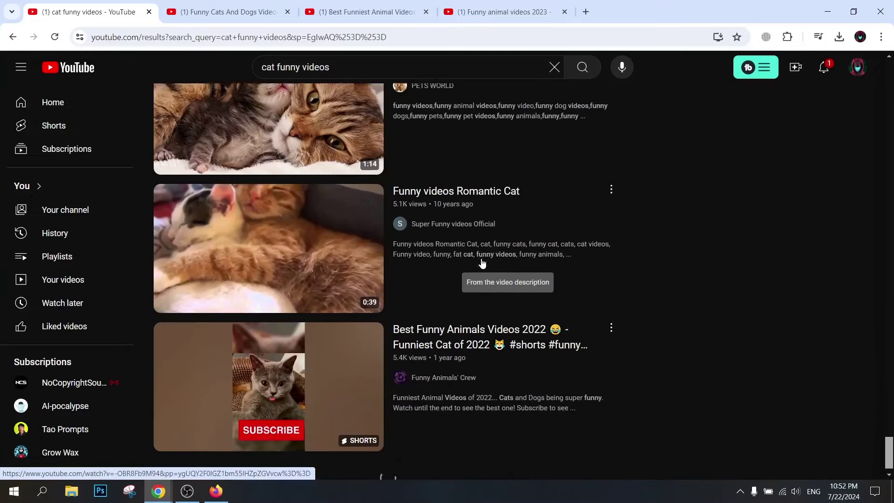
{"action": "scroll", "coordinate": [480, 273], "scroll_direction": "down", "scroll_amount": 1}
{"action": "scroll", "coordinate": [367, 331], "scroll_direction": "down", "scroll_amount": 12}
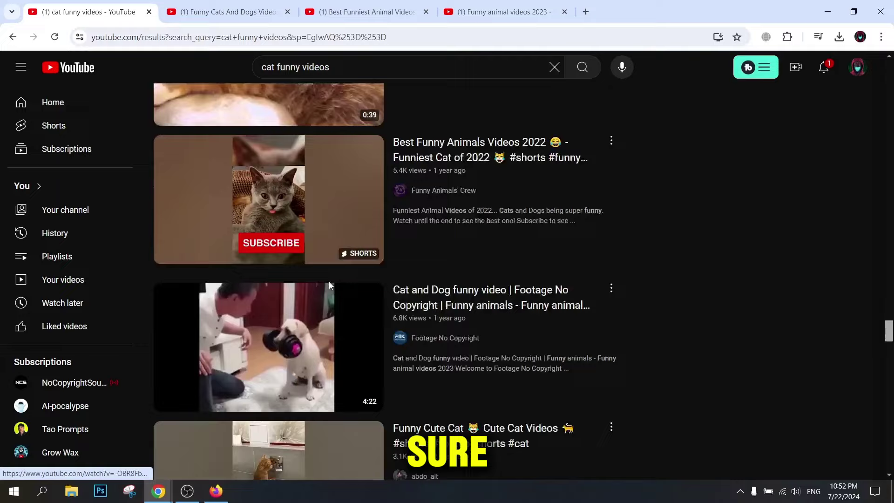
{"action": "scroll", "coordinate": [330, 286], "scroll_direction": "down", "scroll_amount": 15}
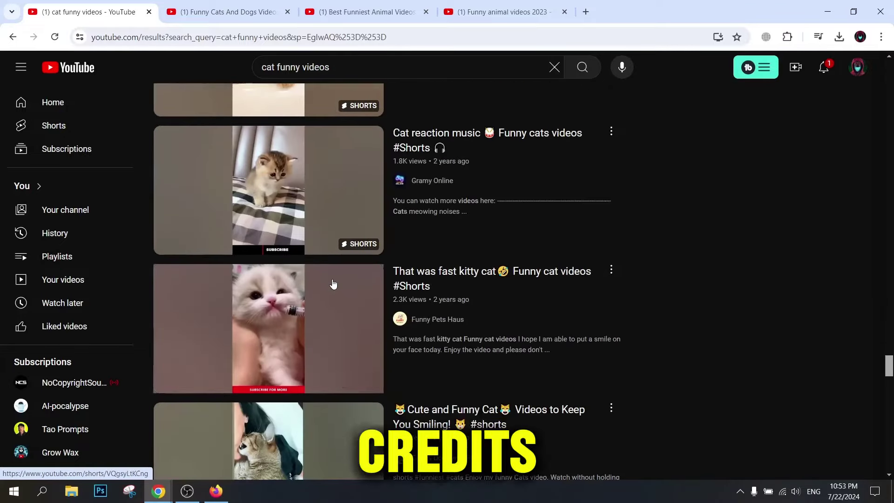
{"action": "scroll", "coordinate": [334, 280], "scroll_direction": "down", "scroll_amount": 10}
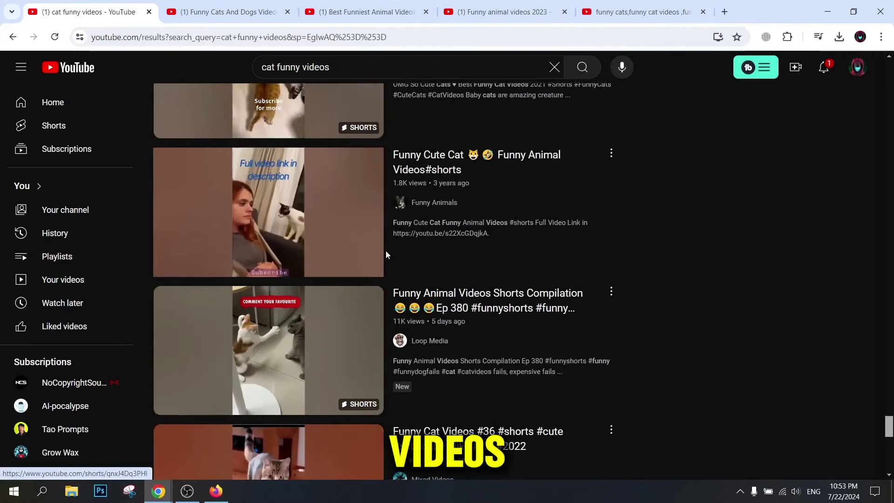
{"action": "scroll", "coordinate": [365, 286], "scroll_direction": "down", "scroll_amount": 7}
Bring the funny cats video forward and expand its description to show the tag list
{"action": "key", "text": "ctrl+5"}
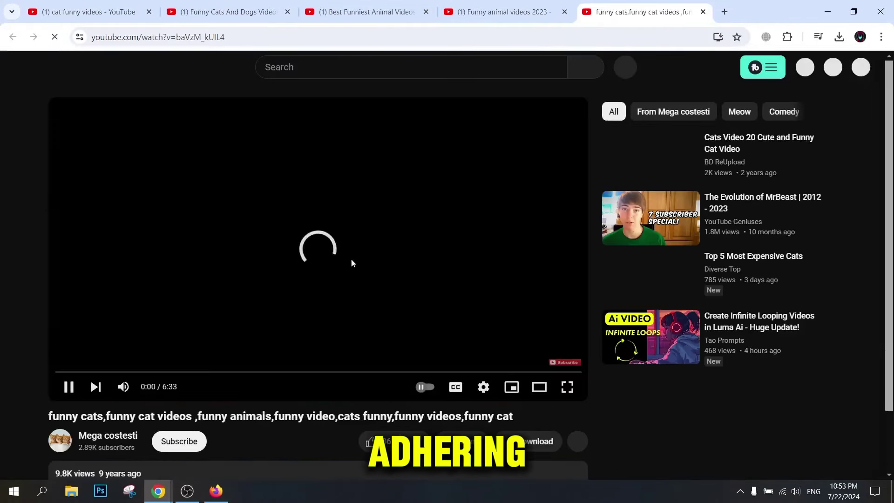
{"action": "scroll", "coordinate": [291, 298], "scroll_direction": "down", "scroll_amount": 5}
{"action": "scroll", "coordinate": [289, 300], "scroll_direction": "up", "scroll_amount": 5}
{"action": "scroll", "coordinate": [146, 278], "scroll_direction": "down", "scroll_amount": 6}
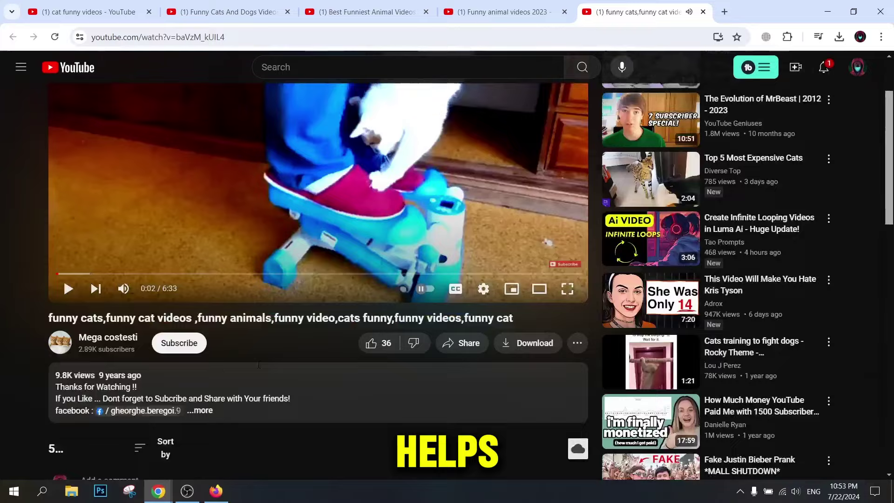
{"action": "left_click", "coordinate": [247, 264]}
{"action": "scroll", "coordinate": [247, 264], "scroll_direction": "down", "scroll_amount": 7}
{"action": "scroll", "coordinate": [168, 317], "scroll_direction": "down", "scroll_amount": 20}
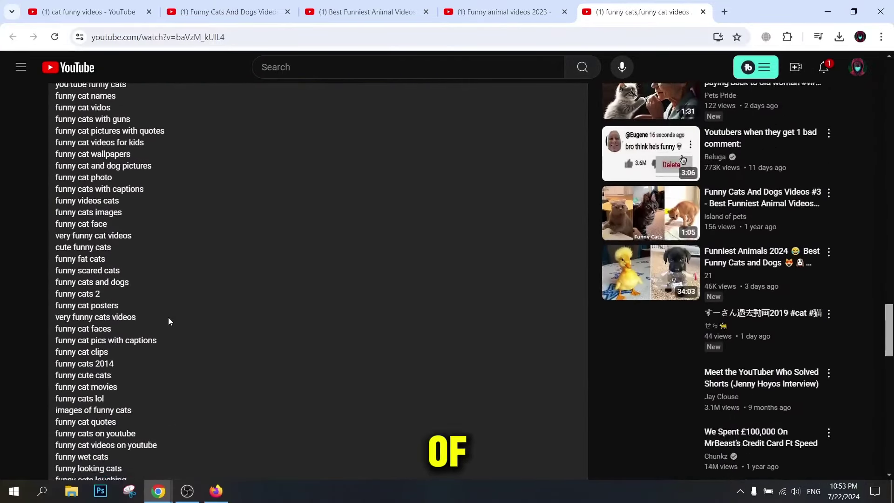
{"action": "scroll", "coordinate": [169, 318], "scroll_direction": "down", "scroll_amount": 3}
Check the Creative Commons Attribution license, then drag the funny animals clip onto the timeline
{"action": "double_click", "coordinate": [55, 284]}
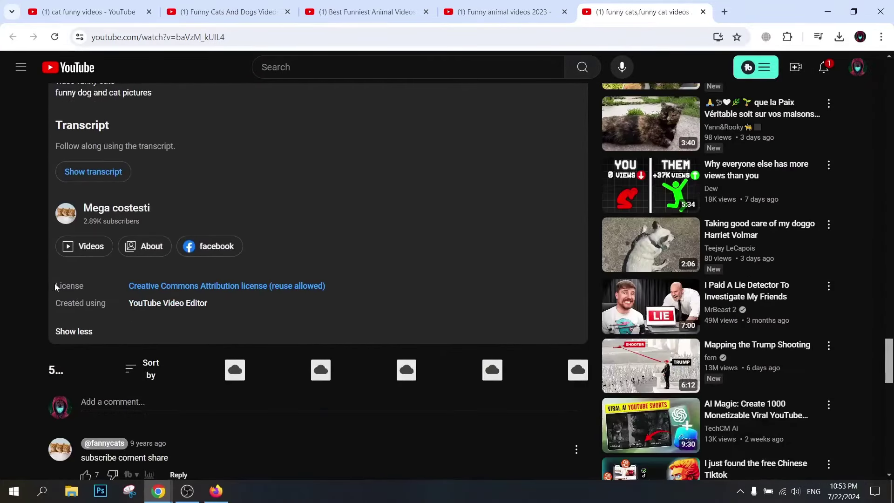
{"action": "left_click_drag", "start_coordinate": [278, 283], "coordinate": [257, 284]}
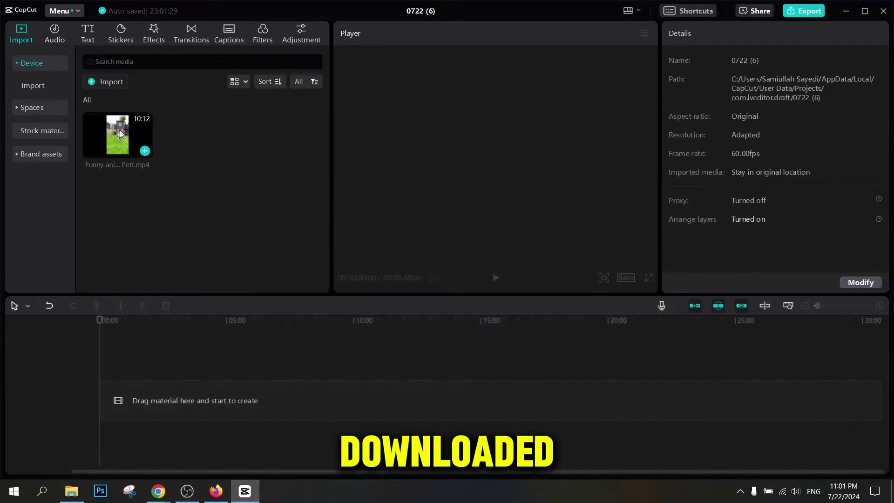
{"action": "left_click_drag", "start_coordinate": [119, 133], "coordinate": [101, 391]}
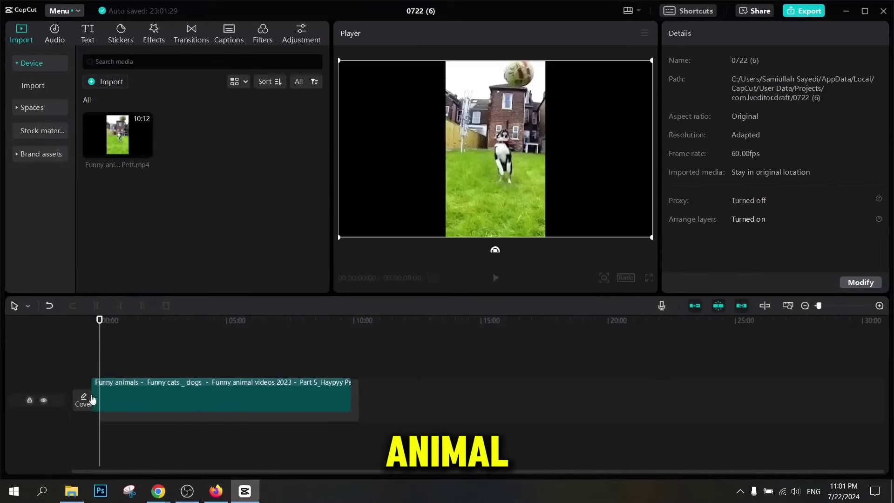
Switch the canvas to 9:16 portrait and scale the clip to 315% to fill the frame
{"action": "left_click", "coordinate": [787, 308]}
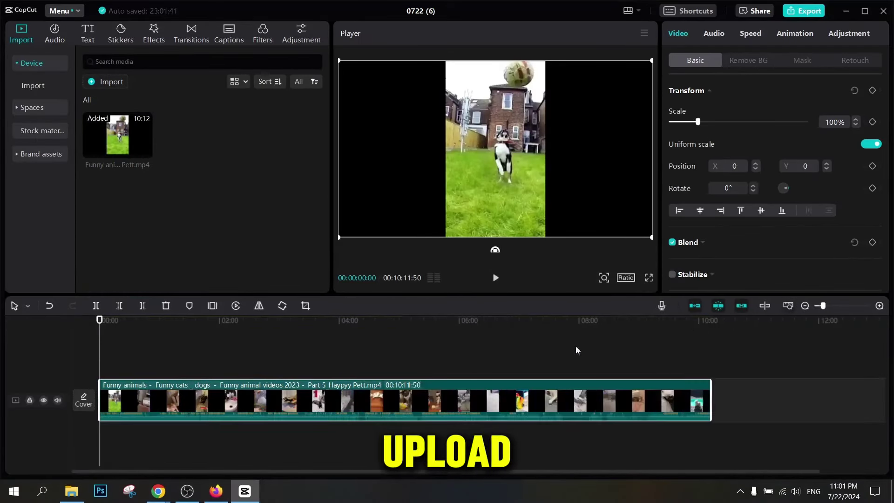
{"action": "left_click", "coordinate": [625, 277]}
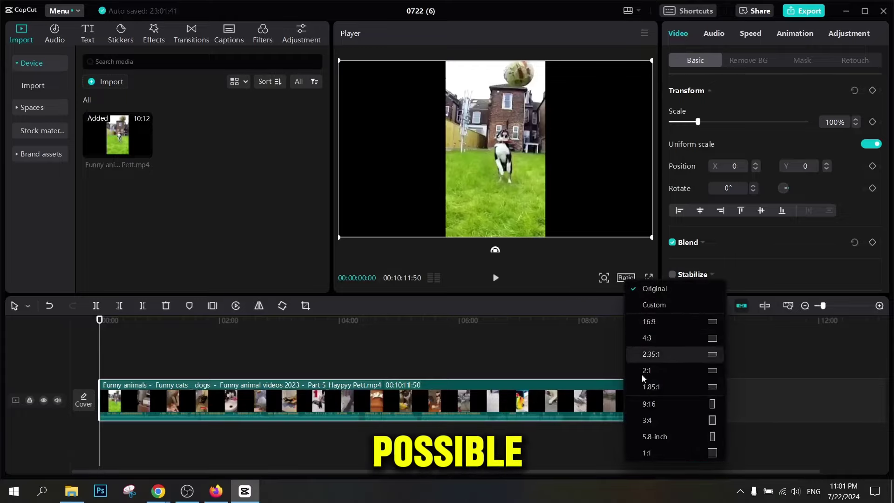
{"action": "left_click", "coordinate": [646, 405]}
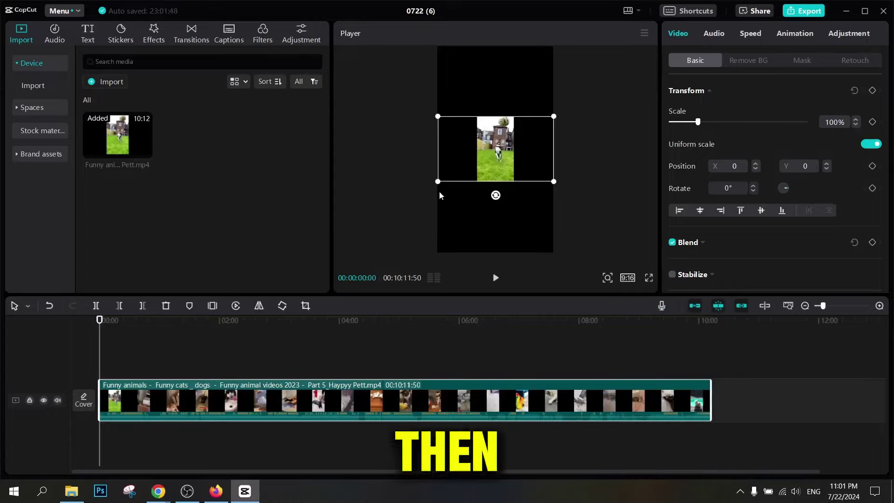
{"action": "left_click_drag", "start_coordinate": [441, 175], "coordinate": [301, 350]}
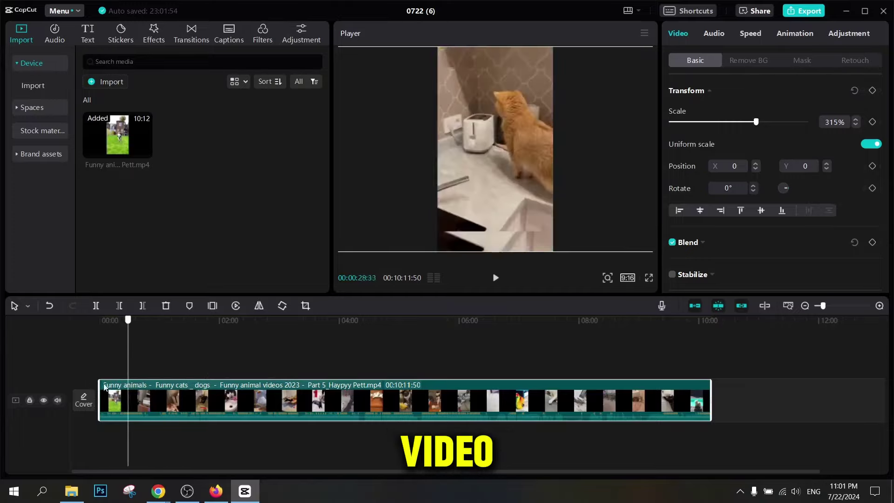
{"action": "key", "text": "space"}
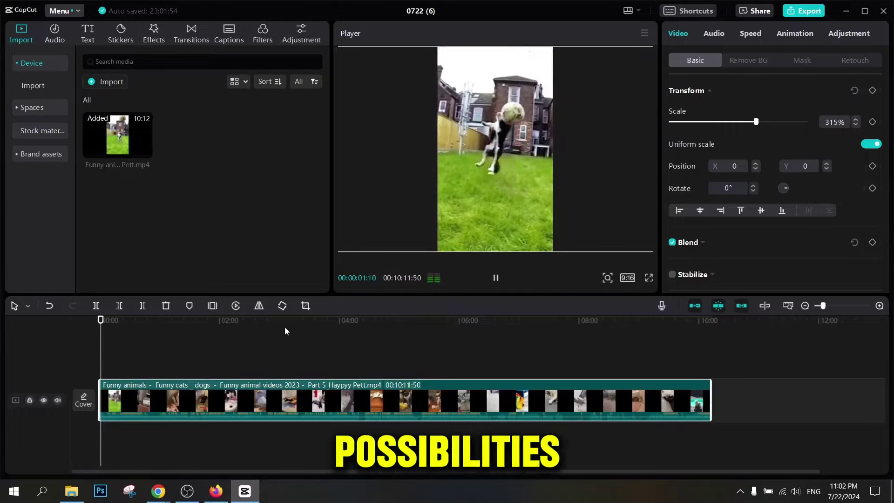
Trim the clip's first few seconds and delete the short opening piece
{"action": "key", "text": "space"}
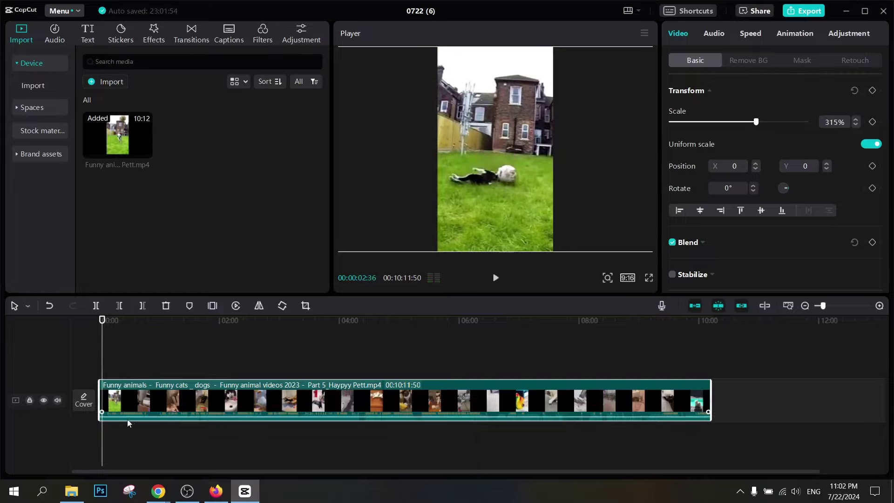
{"action": "mouse_move", "coordinate": [102, 365]}
{"action": "left_mouse_down"}
{"action": "mouse_move", "coordinate": [116, 368]}
{"action": "mouse_move", "coordinate": [102, 369]}
{"action": "left_mouse_up"}
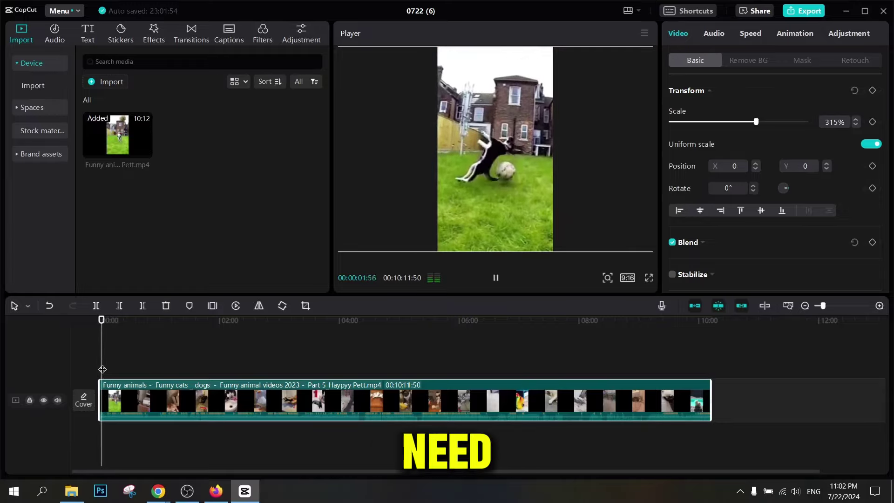
{"action": "key", "text": "space"}
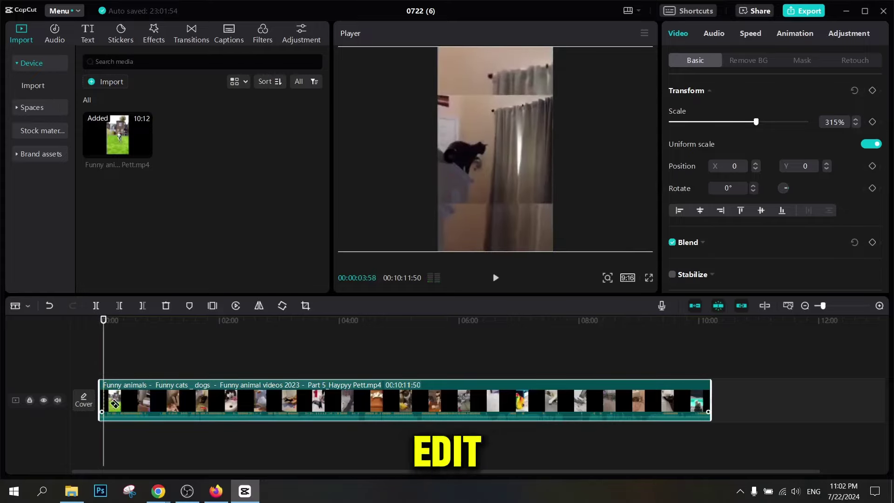
{"action": "left_click_drag", "start_coordinate": [114, 404], "coordinate": [119, 403]}
{"action": "left_click_drag", "start_coordinate": [825, 306], "coordinate": [832, 307]}
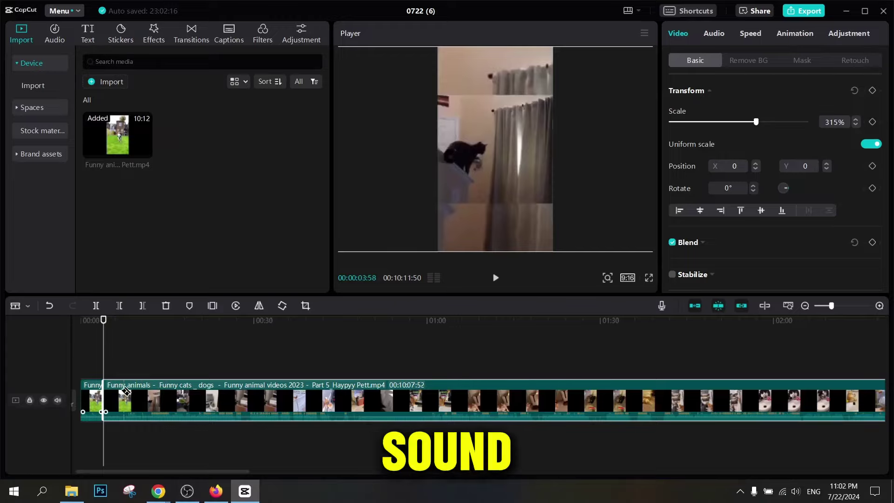
{"action": "left_click_drag", "start_coordinate": [104, 363], "coordinate": [143, 380]}
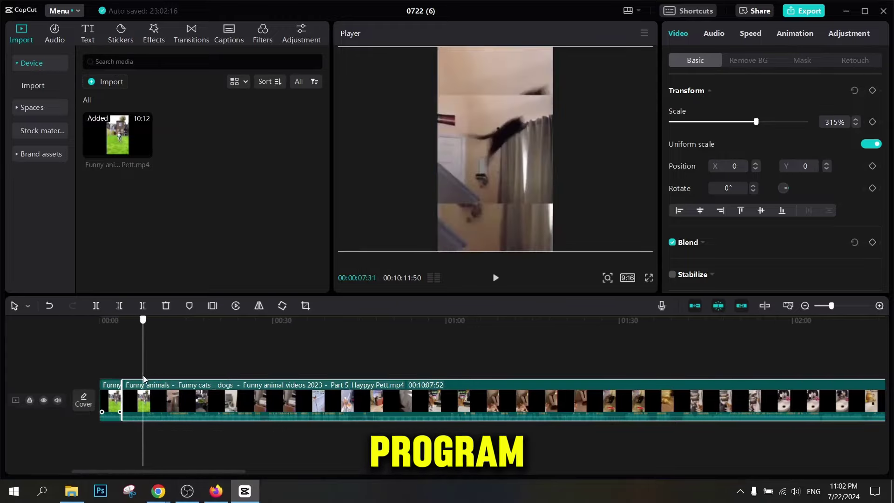
{"action": "key", "text": "Delete"}
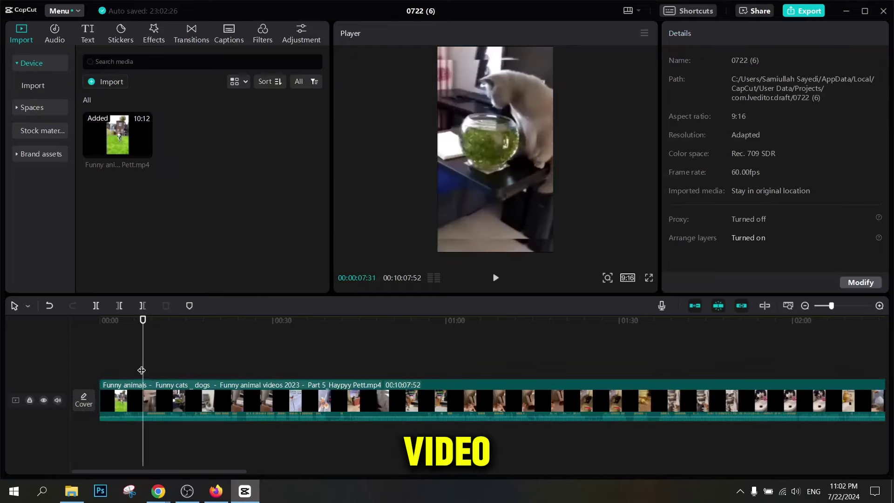
Review the clip from its start and split it at 00:00:10:48
{"action": "left_click", "coordinate": [117, 371]}
{"action": "mouse_move", "coordinate": [102, 371]}
{"action": "left_mouse_down"}
{"action": "mouse_move", "coordinate": [82, 367]}
{"action": "mouse_move", "coordinate": [118, 366]}
{"action": "left_mouse_up"}
{"action": "key", "text": "space"}
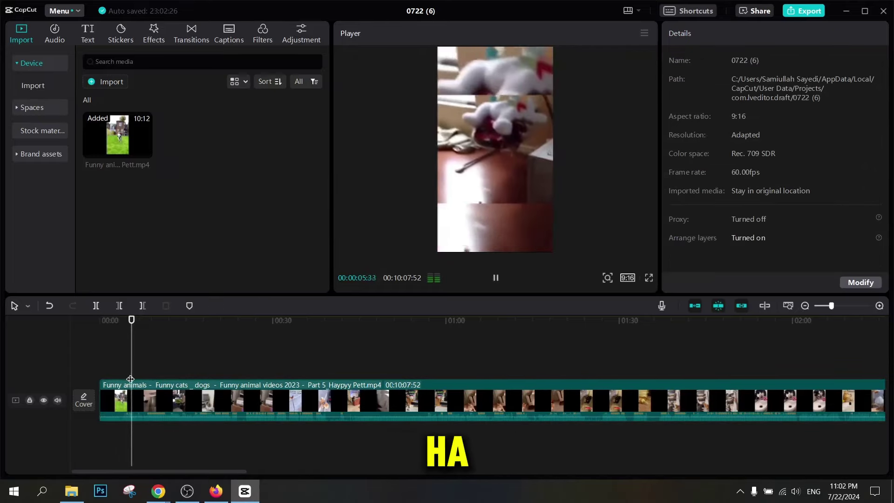
{"action": "key", "text": "space"}
{"action": "left_click_drag", "start_coordinate": [136, 375], "coordinate": [149, 375]}
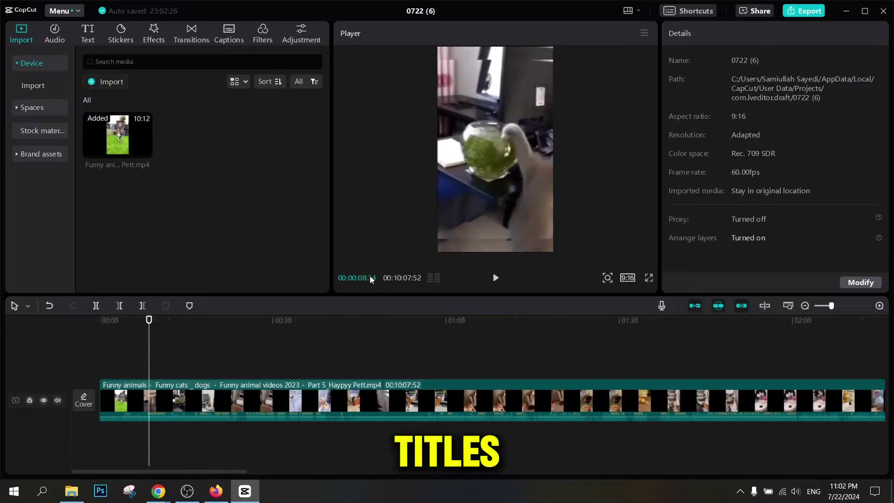
{"action": "key", "text": "space"}
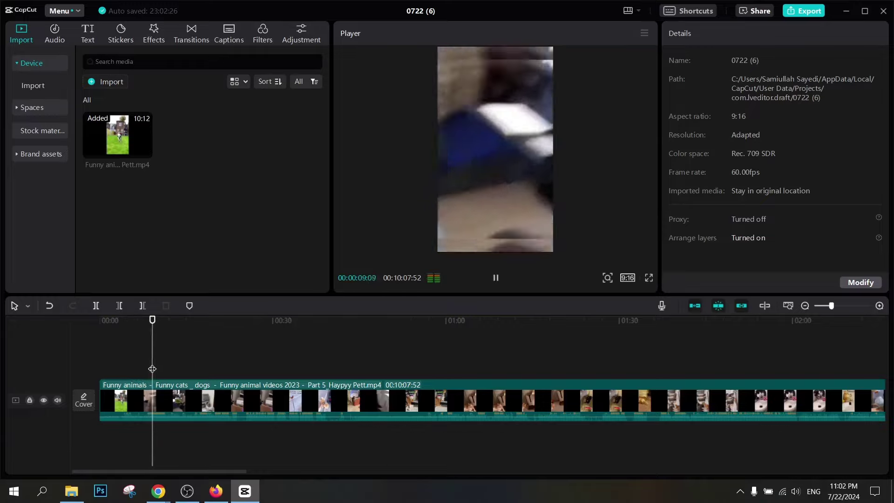
{"action": "key", "text": "space"}
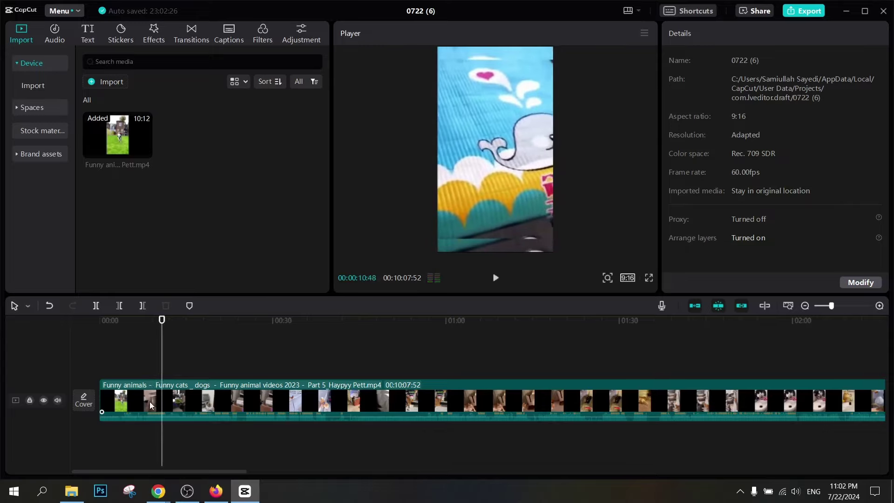
{"action": "key", "text": "ctrl+b"}
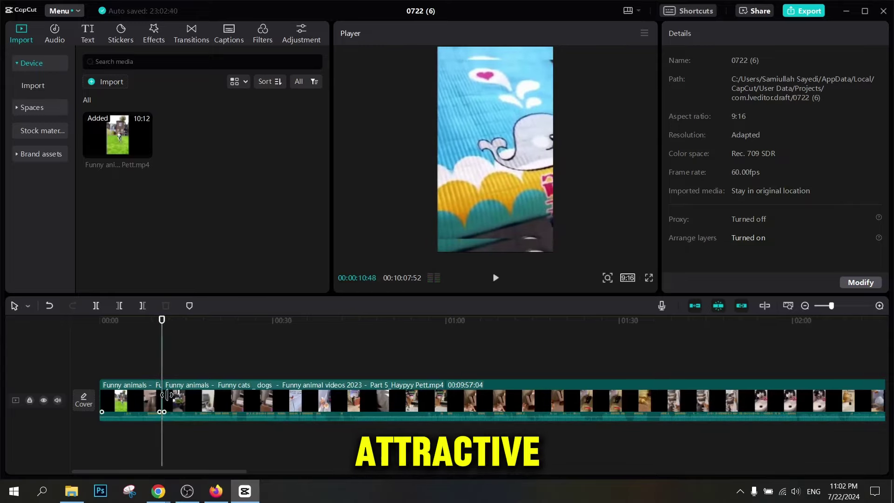
Delete everything after the split, fit the 10:48 clip to the timeline, and show the captions options
{"action": "left_click", "coordinate": [195, 396]}
{"action": "left_click_drag", "start_coordinate": [183, 389], "coordinate": [259, 396]}
{"action": "key", "text": "Delete"}
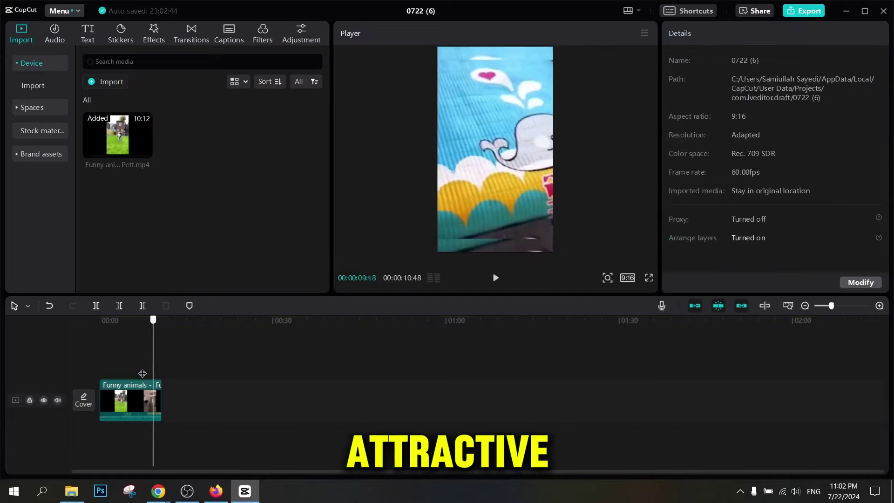
{"action": "left_click", "coordinate": [790, 306]}
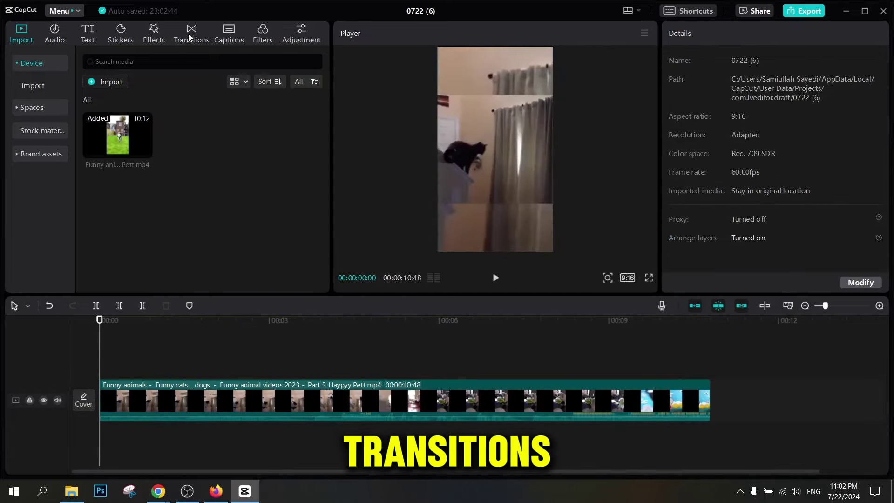
{"action": "left_click", "coordinate": [228, 37]}
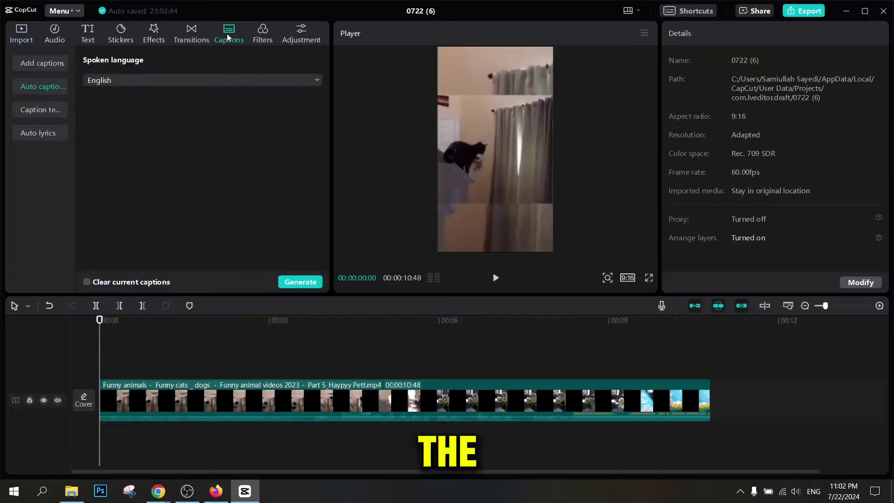
Search the video effects library for 'fun'
{"action": "left_click", "coordinate": [262, 40]}
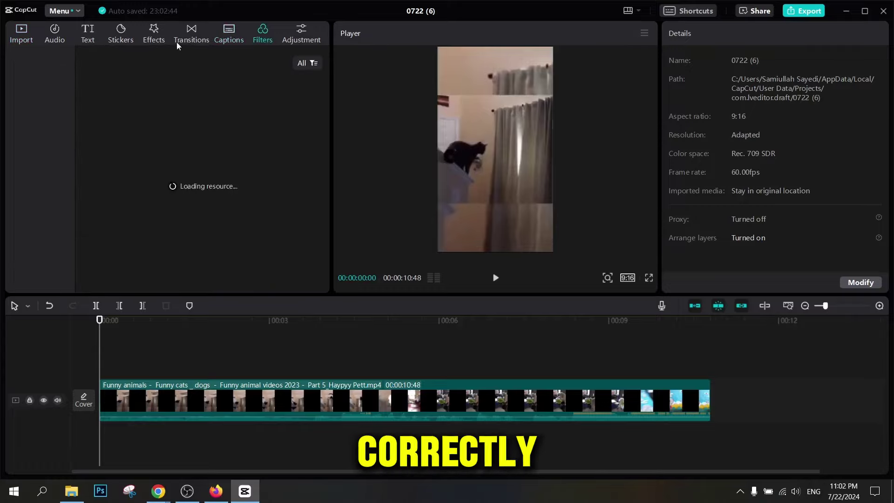
{"action": "left_click", "coordinate": [150, 37]}
{"action": "left_click", "coordinate": [54, 68]}
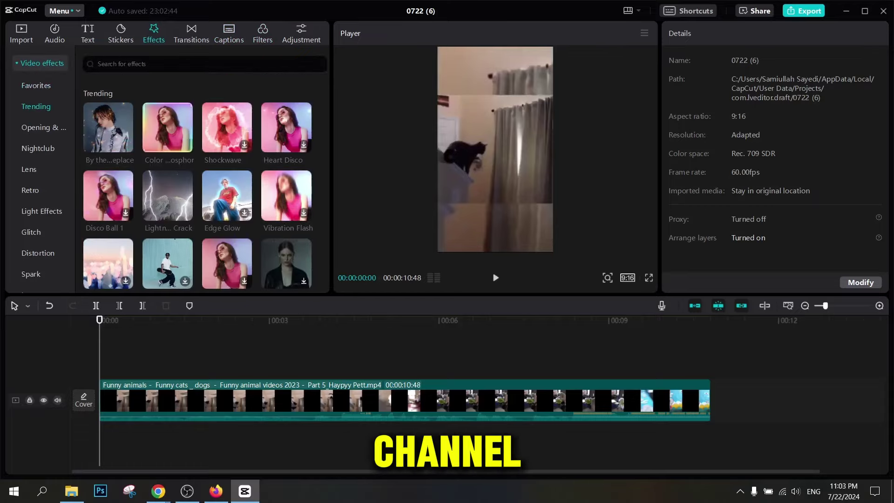
{"action": "left_click", "coordinate": [142, 68]}
{"action": "type", "text": "fun"}
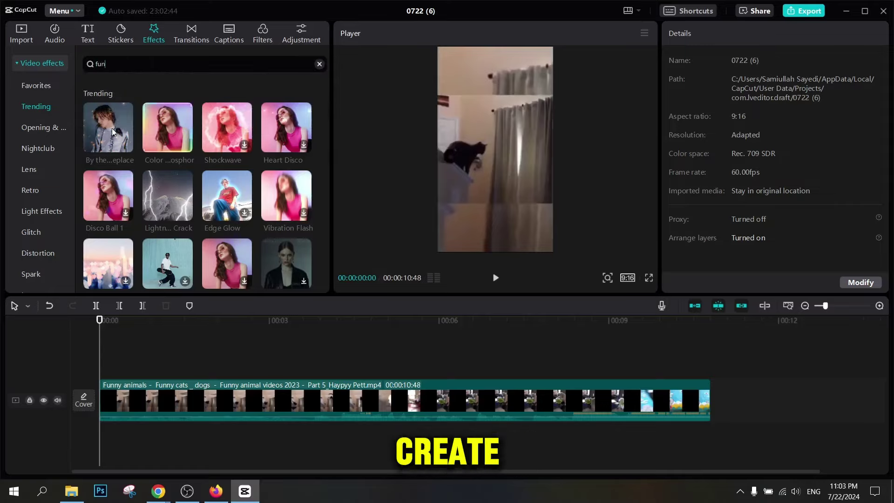
{"action": "key", "text": "Return"}
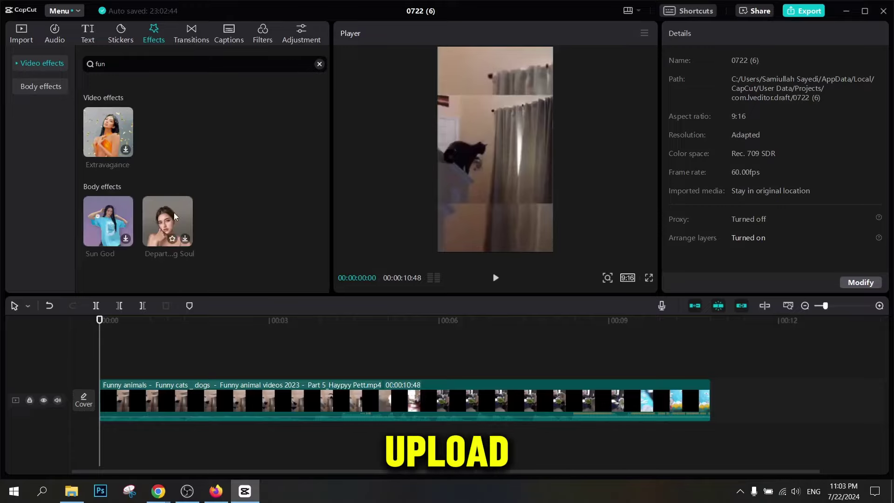
Download the Sun God effect and place it over the clip's first few seconds
{"action": "mouse_move", "coordinate": [102, 215]}
{"action": "mouse_move", "coordinate": [96, 123]}
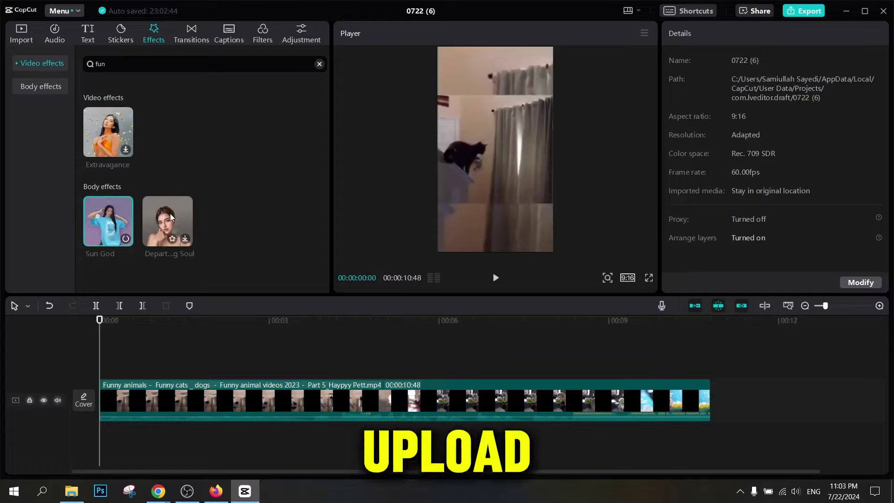
{"action": "left_click", "coordinate": [116, 219]}
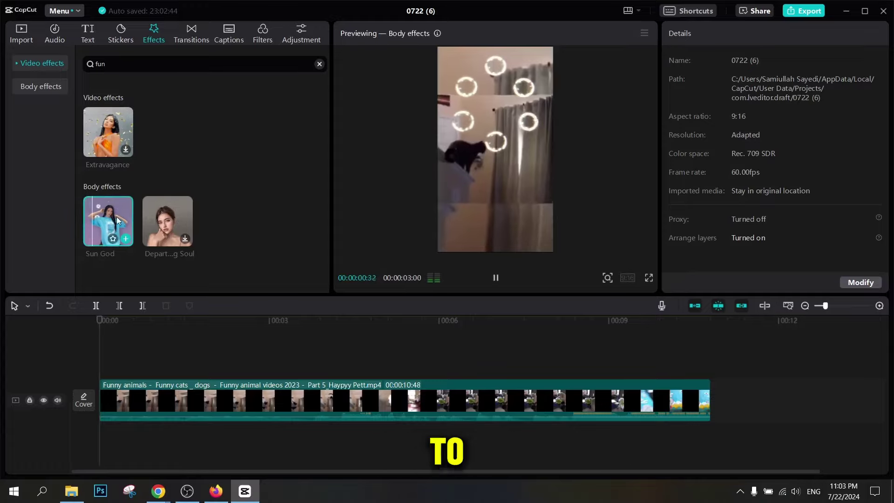
{"action": "left_click_drag", "start_coordinate": [113, 216], "coordinate": [169, 345]}
Play back the Sun God effect, then return the playhead to 00:00
{"action": "left_click", "coordinate": [169, 345]}
{"action": "key", "text": "space"}
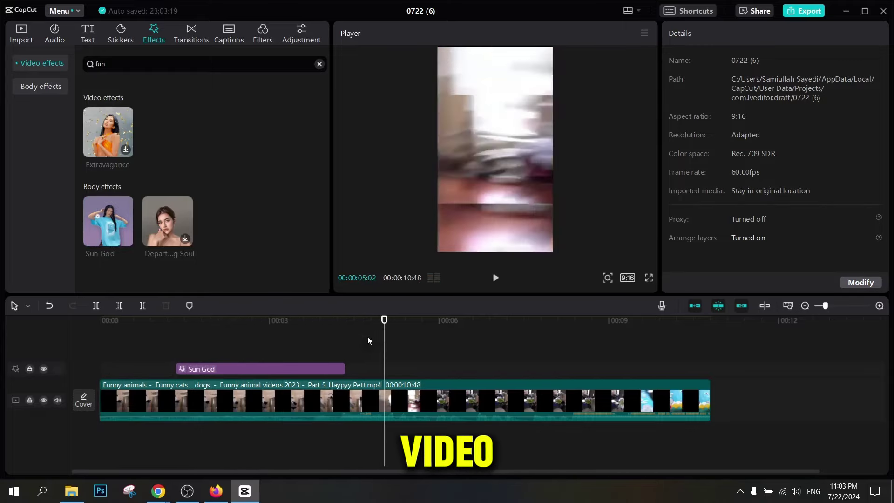
{"action": "key", "text": "space"}
{"action": "left_click", "coordinate": [283, 354]}
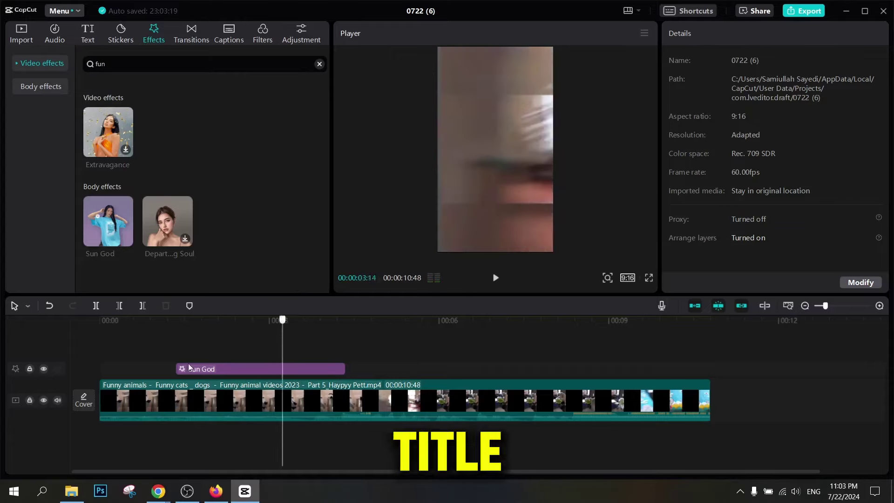
{"action": "key", "text": "Home"}
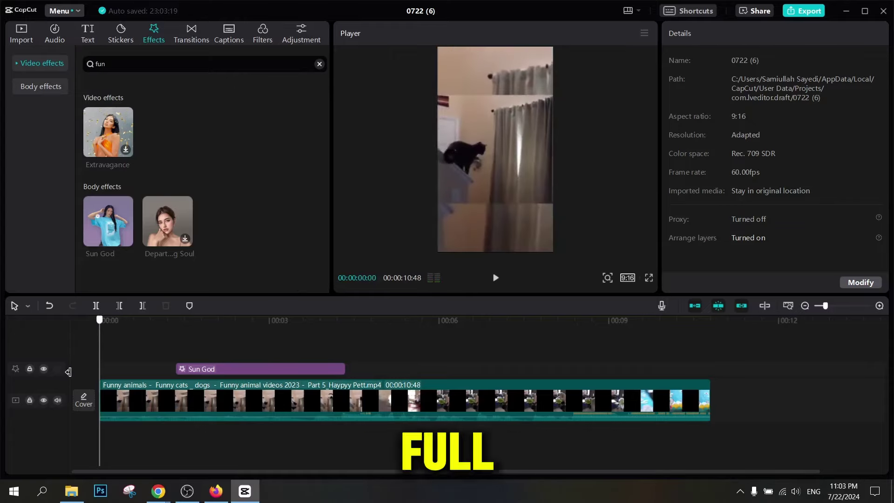
Preview the Urbanoid, Jingle Bells, Gingerbread and Mistletoe filters
{"action": "left_click", "coordinate": [263, 40]}
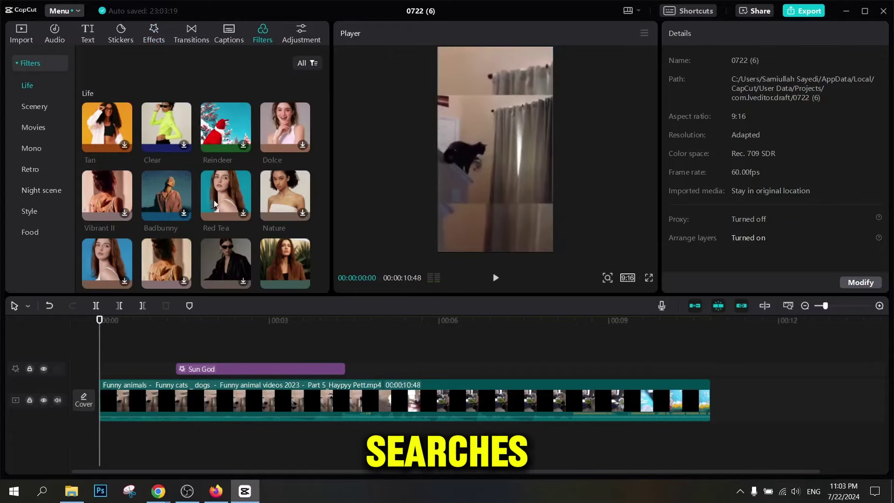
{"action": "scroll", "coordinate": [234, 200], "scroll_direction": "down", "scroll_amount": 3}
{"action": "left_click", "coordinate": [279, 204]}
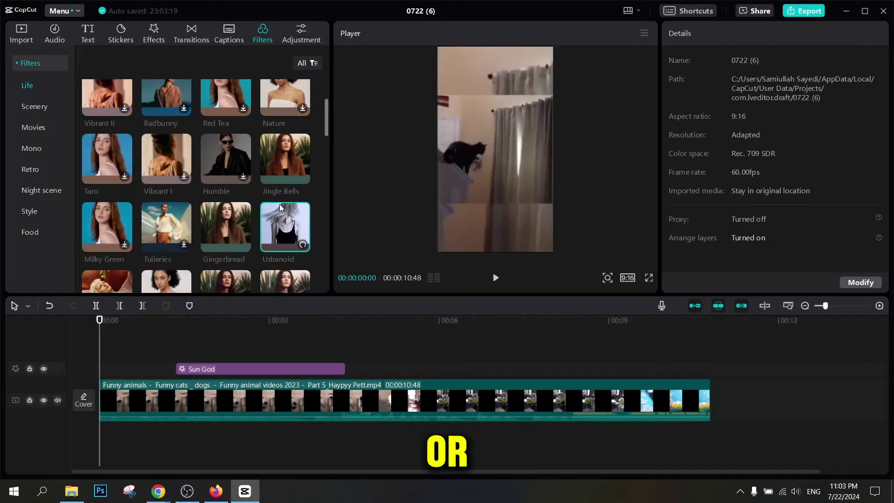
{"action": "left_click", "coordinate": [286, 161]}
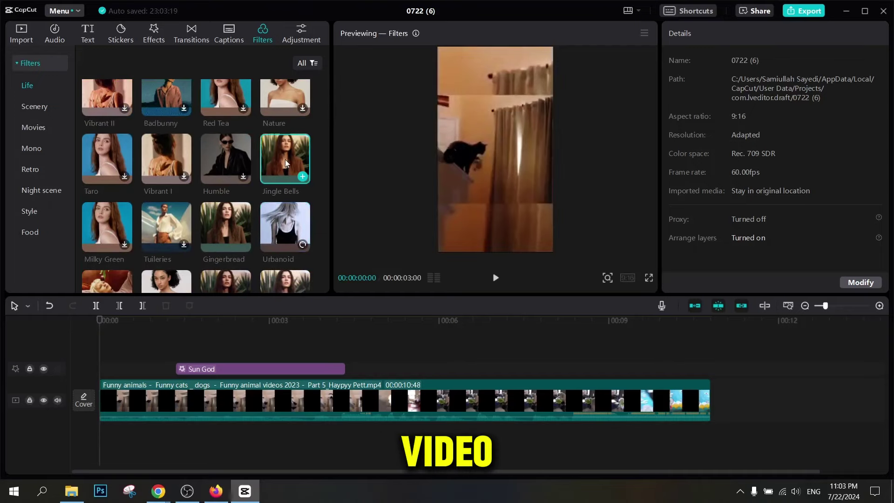
{"action": "left_click", "coordinate": [238, 217]}
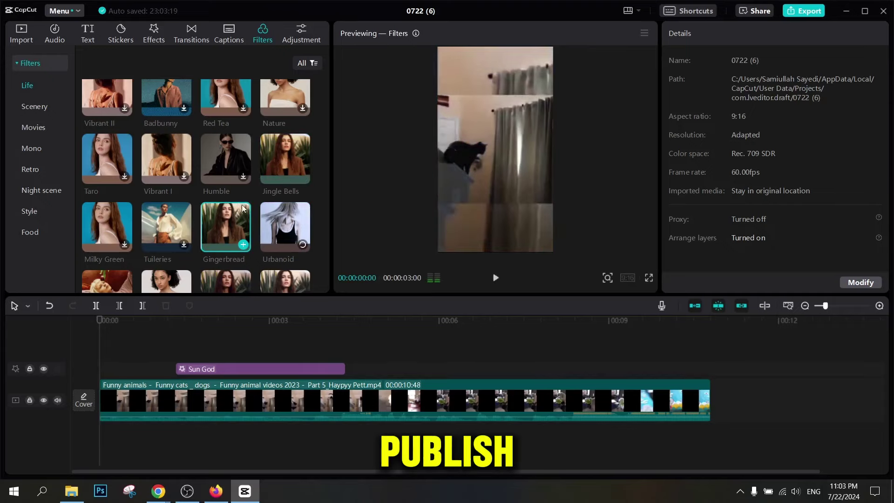
{"action": "scroll", "coordinate": [233, 214], "scroll_direction": "down", "scroll_amount": 2}
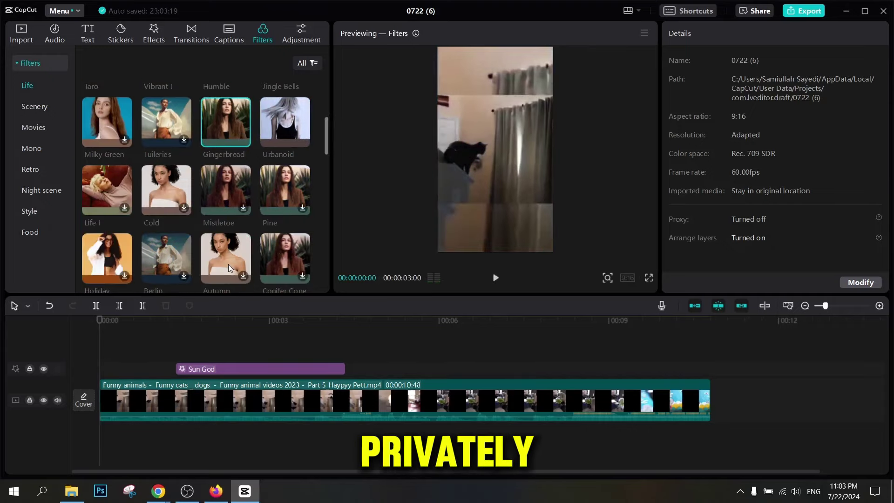
{"action": "left_click", "coordinate": [235, 191]}
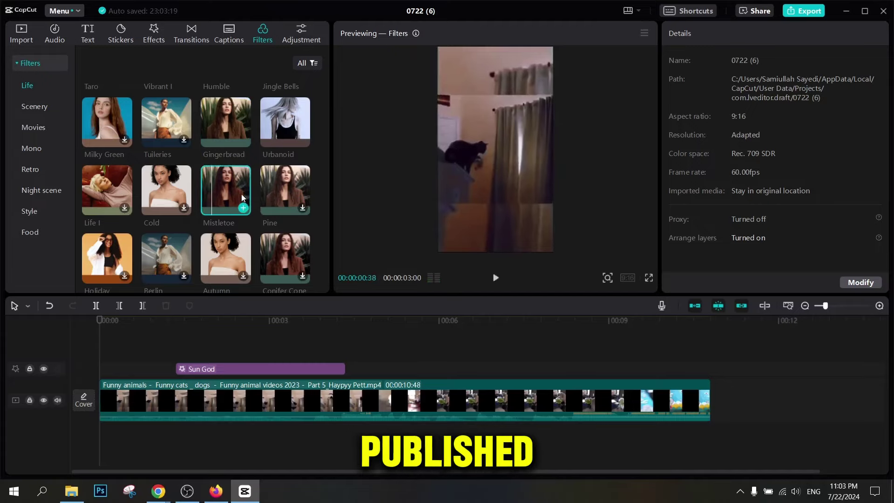
{"action": "scroll", "coordinate": [97, 148], "scroll_direction": "down", "scroll_amount": 1}
Add the Scenery Clear II filter above Sun God and stretch it to the video's end
{"action": "left_click", "coordinate": [36, 108]}
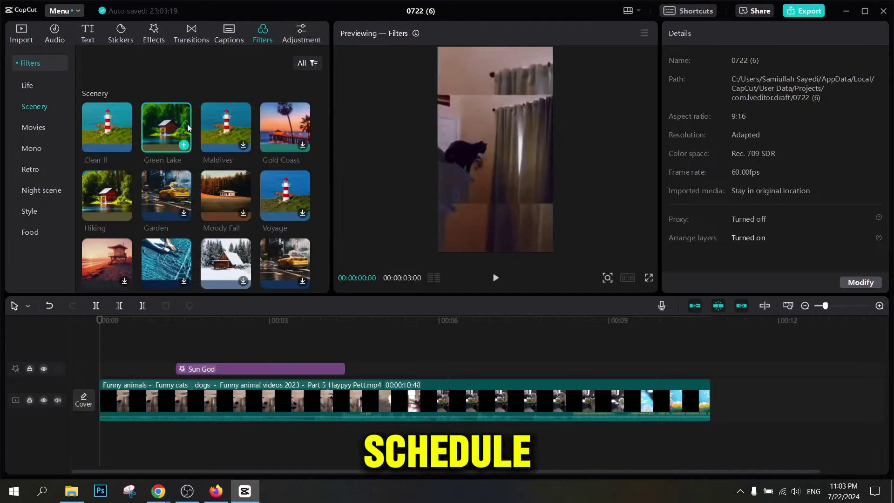
{"action": "left_click", "coordinate": [110, 113]}
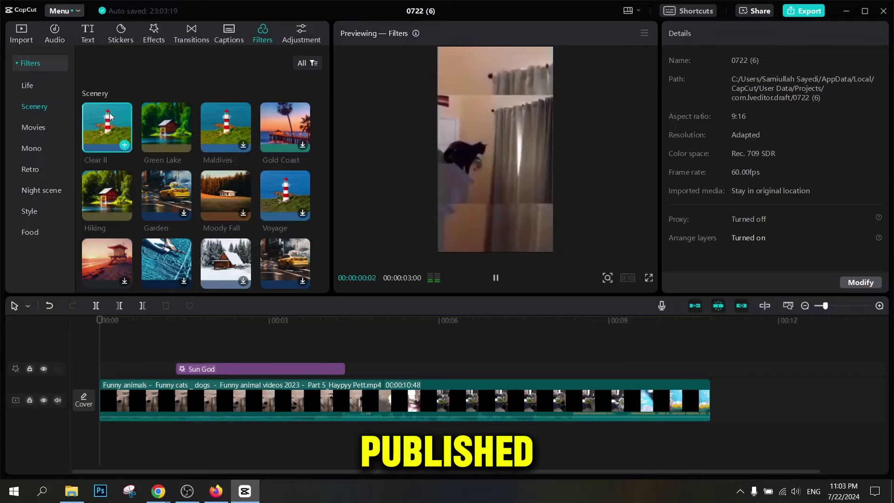
{"action": "left_click_drag", "start_coordinate": [110, 112], "coordinate": [92, 347]}
{"action": "left_click_drag", "start_coordinate": [267, 363], "coordinate": [716, 367]}
{"action": "left_click", "coordinate": [593, 351]}
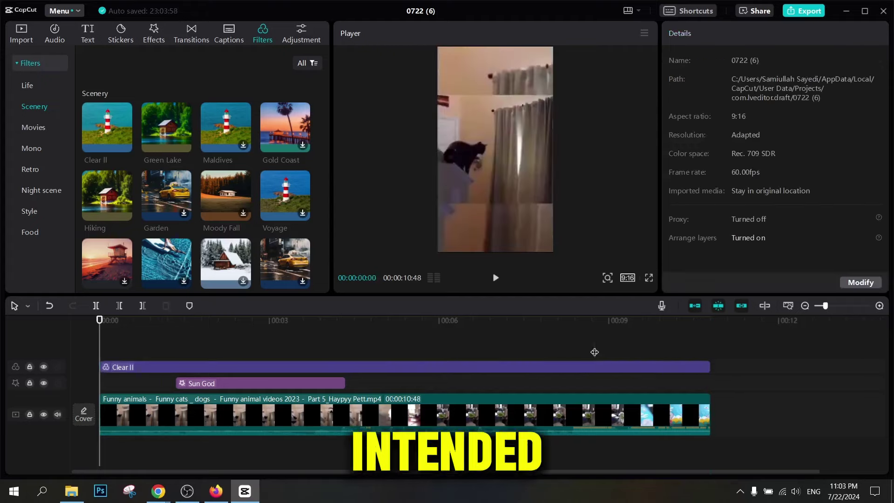
{"action": "left_click", "coordinate": [554, 357]}
{"action": "left_click", "coordinate": [546, 357]}
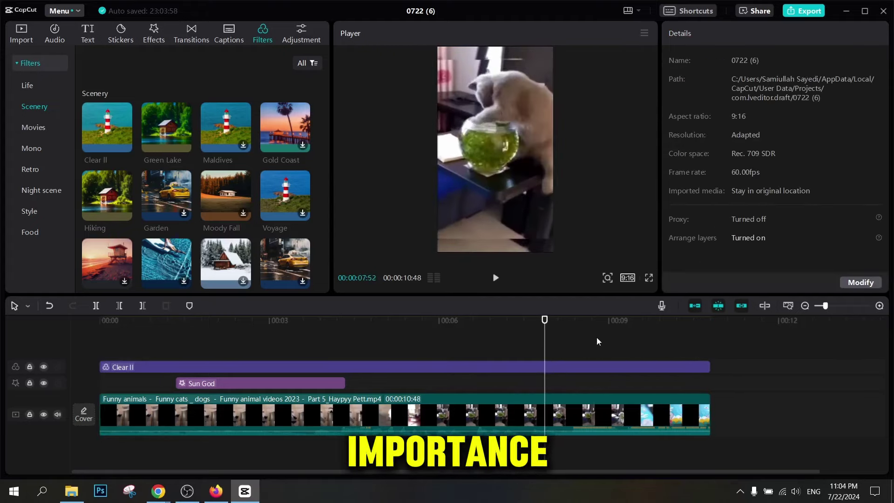
{"action": "left_click", "coordinate": [545, 368]}
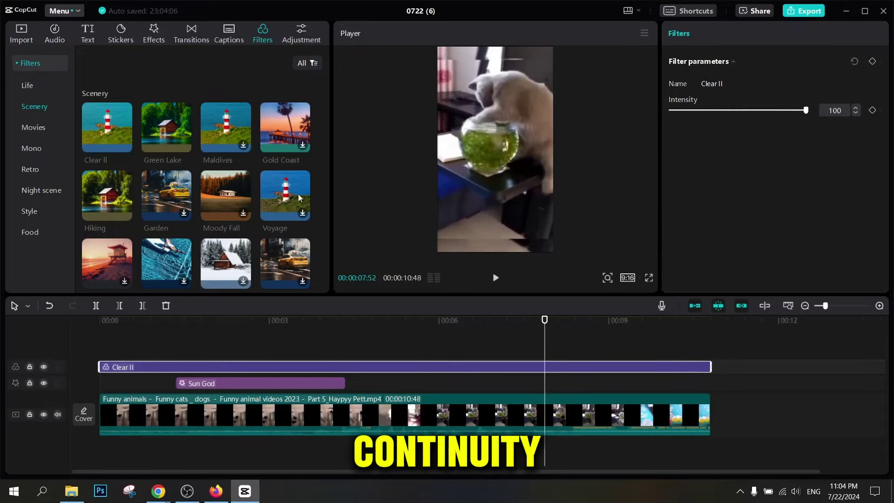
Add the Hiking filter above Clear II, stretch it to the end, and set intensity 14
{"action": "left_click", "coordinate": [110, 191]}
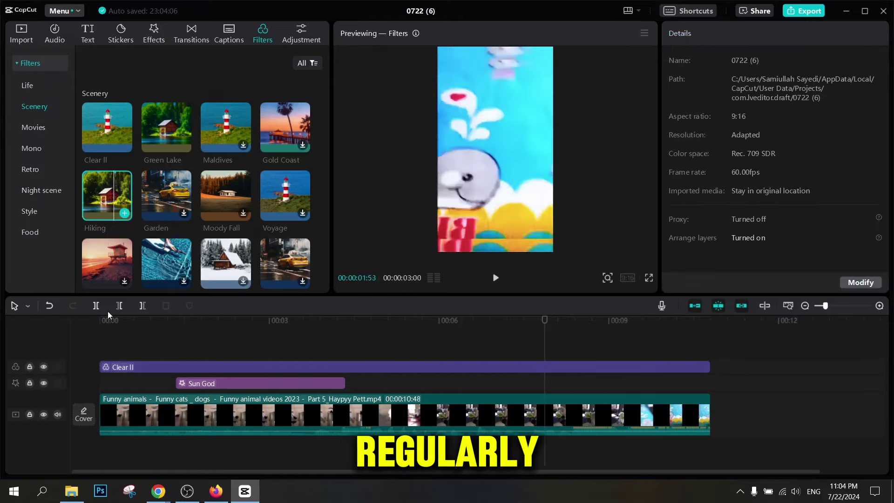
{"action": "left_click_drag", "start_coordinate": [107, 311], "coordinate": [146, 333]}
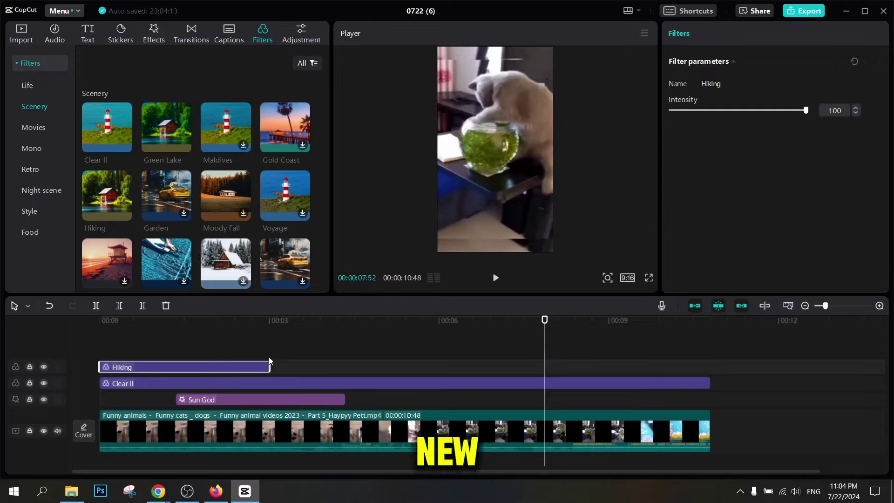
{"action": "left_click_drag", "start_coordinate": [269, 365], "coordinate": [711, 368]}
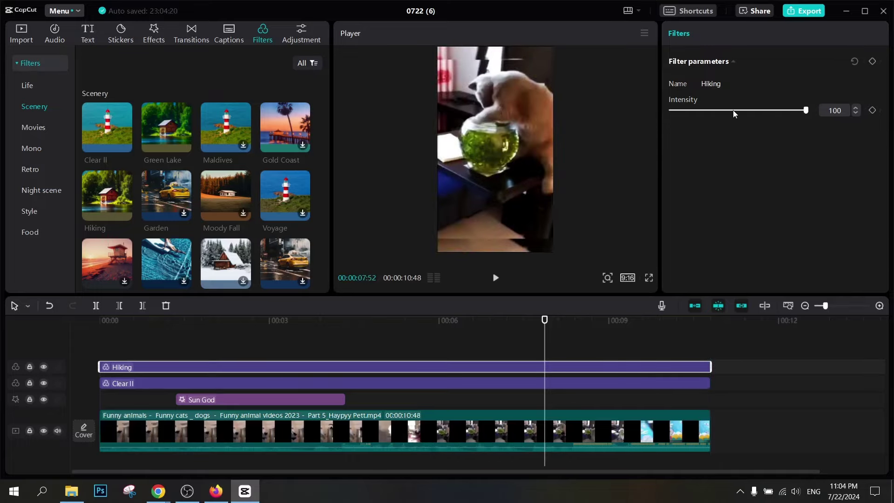
{"action": "left_click_drag", "start_coordinate": [734, 111], "coordinate": [706, 111]}
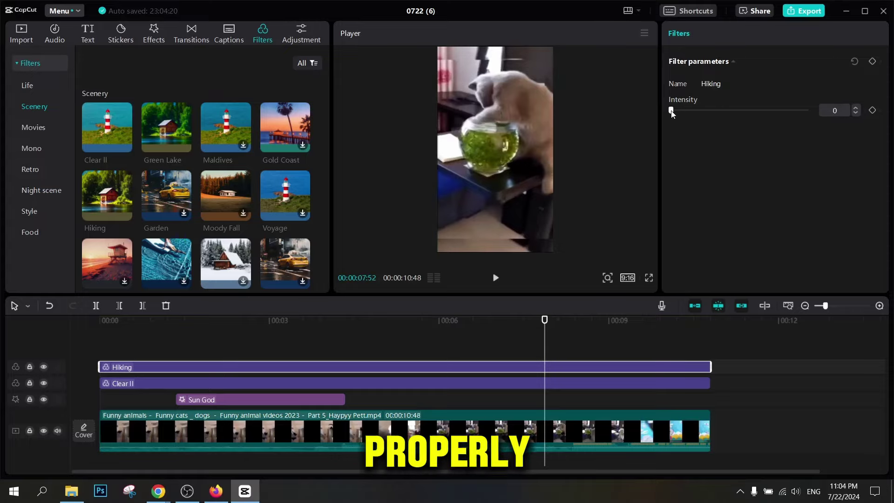
{"action": "mouse_move", "coordinate": [672, 113]}
{"action": "left_mouse_down"}
{"action": "mouse_move", "coordinate": [723, 111]}
{"action": "mouse_move", "coordinate": [684, 118]}
{"action": "left_mouse_up"}
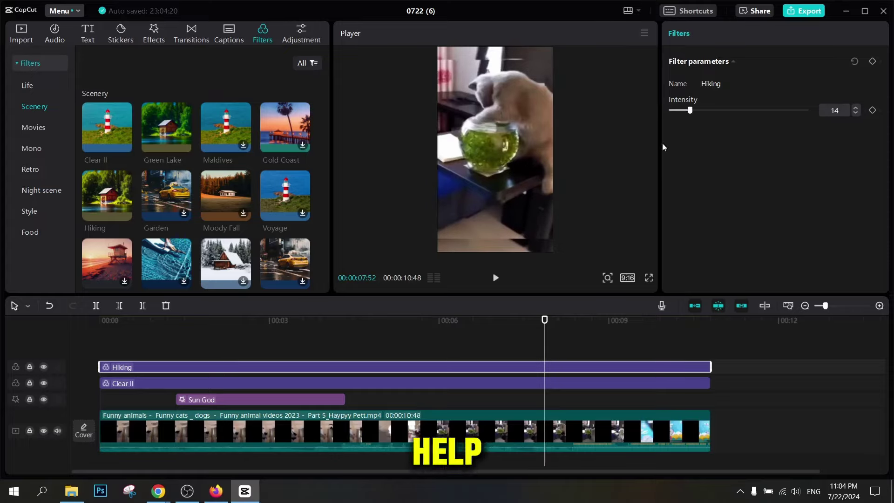
{"action": "left_click_drag", "start_coordinate": [545, 331], "coordinate": [496, 348]}
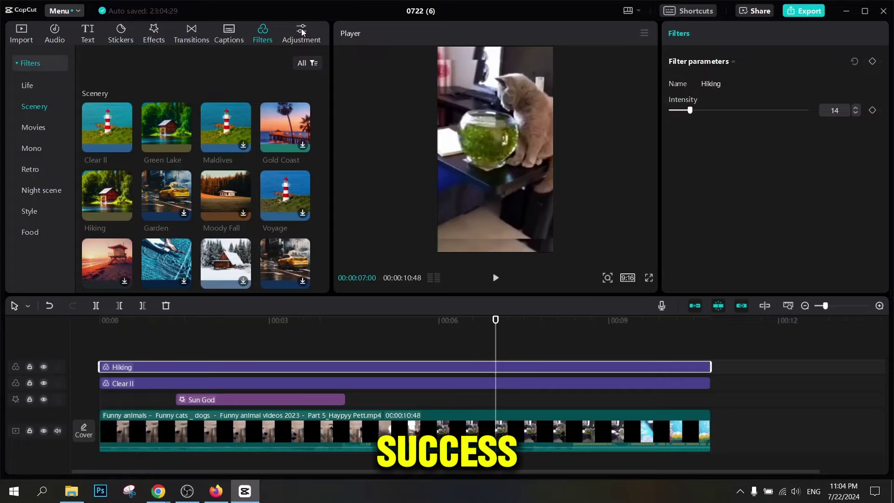
Download the cat sticker from Favorites and place it on a new track around seconds 5 to 8
{"action": "left_click", "coordinate": [120, 35]}
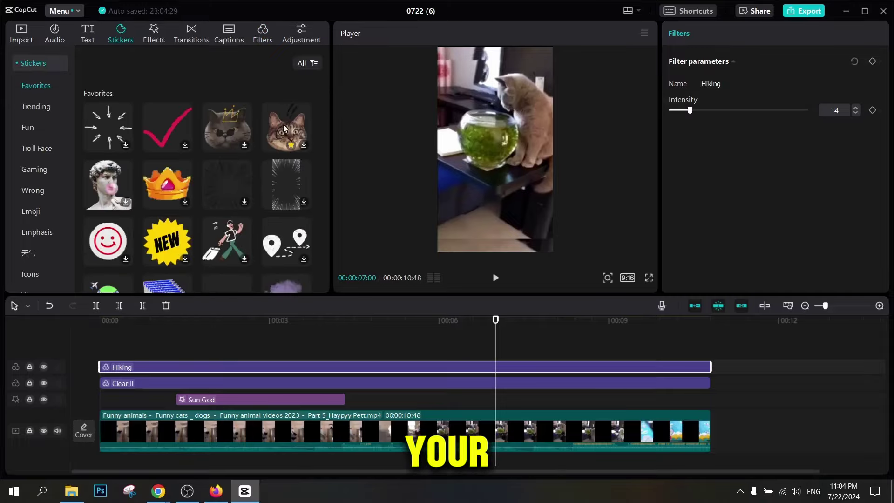
{"action": "left_click", "coordinate": [289, 115]}
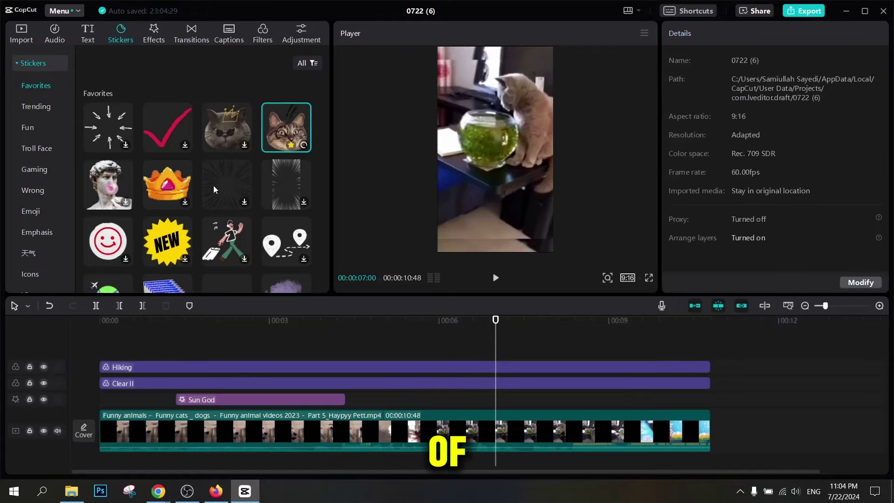
{"action": "scroll", "coordinate": [261, 148], "scroll_direction": "down", "scroll_amount": 1}
{"action": "scroll", "coordinate": [270, 140], "scroll_direction": "down", "scroll_amount": 1}
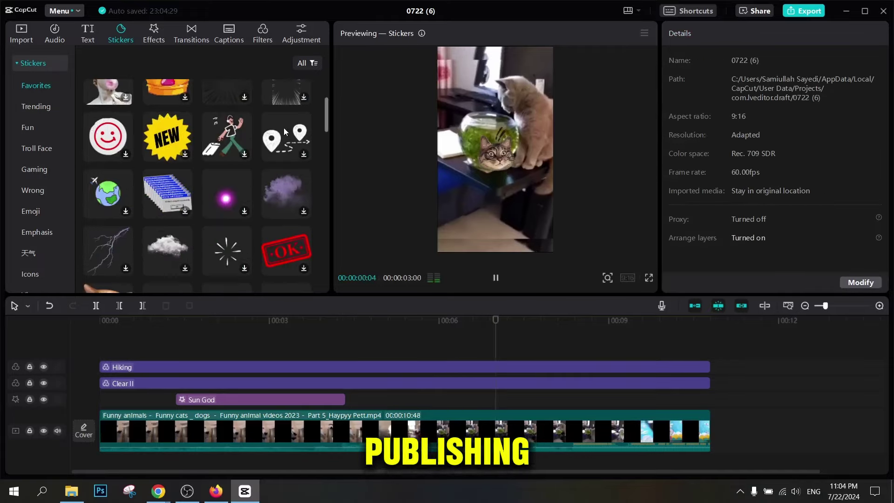
{"action": "scroll", "coordinate": [284, 128], "scroll_direction": "up", "scroll_amount": 3}
{"action": "key", "text": "space"}
{"action": "left_click_drag", "start_coordinate": [287, 126], "coordinate": [381, 329]}
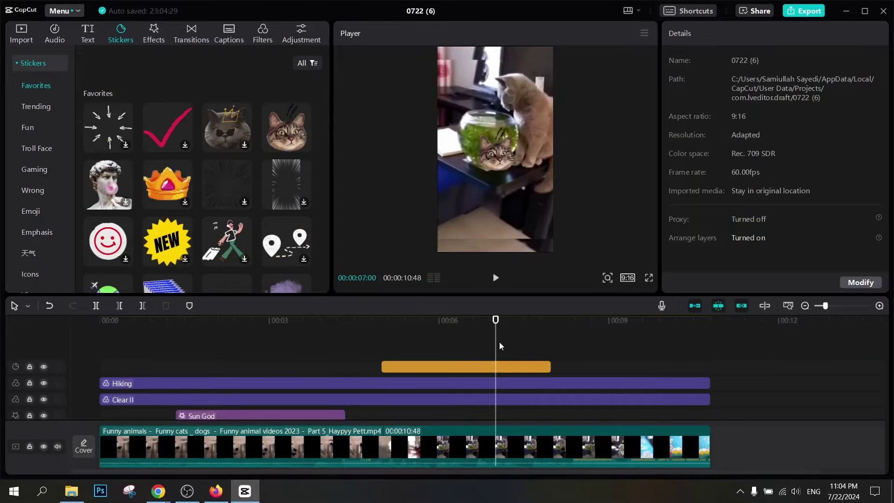
{"action": "left_click", "coordinate": [500, 367]}
{"action": "left_click_drag", "start_coordinate": [496, 320], "coordinate": [373, 320]}
Move the cat sticker to the top-left corner (X -553, Y 1441) and play back to check it
{"action": "left_click", "coordinate": [496, 278]}
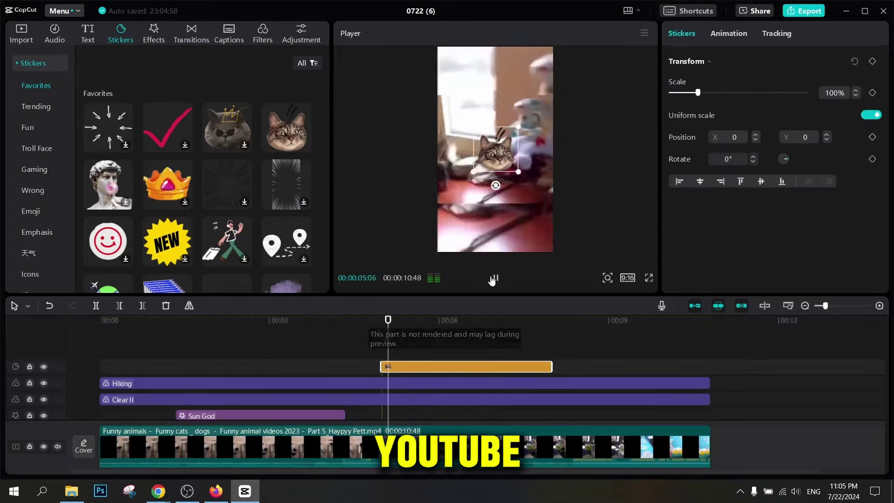
{"action": "left_click", "coordinate": [493, 279]}
{"action": "left_click_drag", "start_coordinate": [493, 144], "coordinate": [467, 79]}
{"action": "key", "text": "space"}
{"action": "key", "text": "space"}
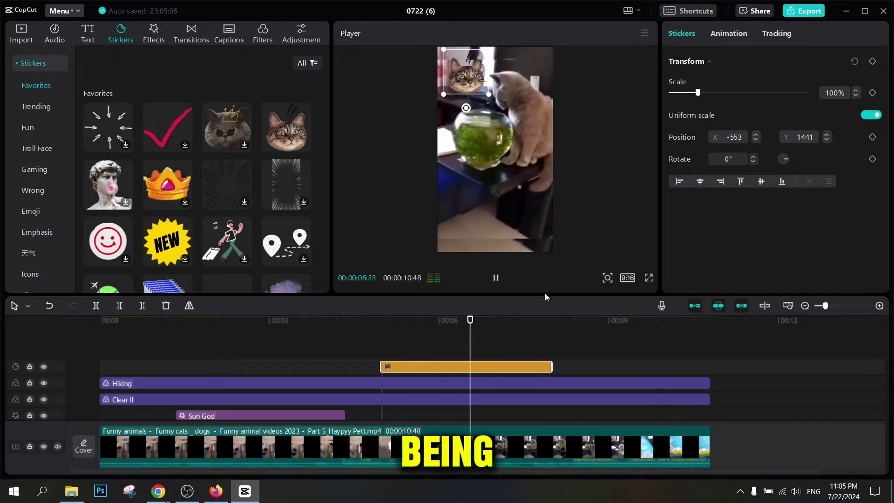
{"action": "key", "text": "space"}
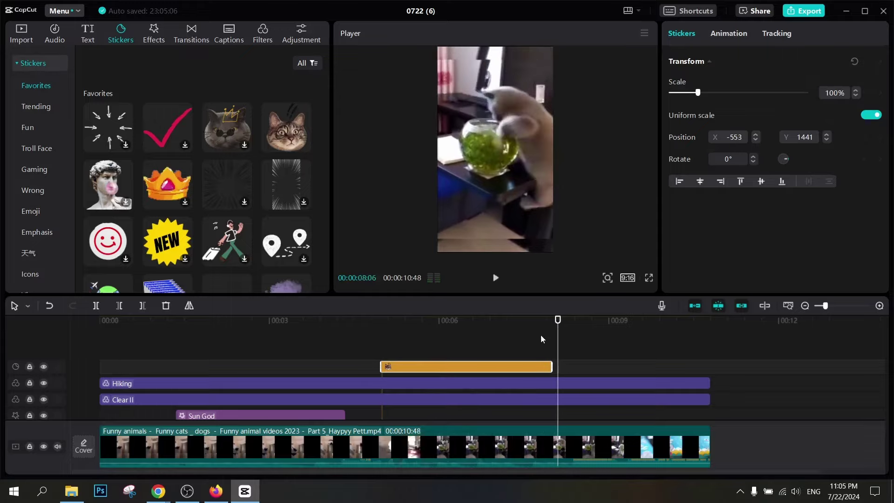
{"action": "left_click_drag", "start_coordinate": [560, 346], "coordinate": [373, 357]}
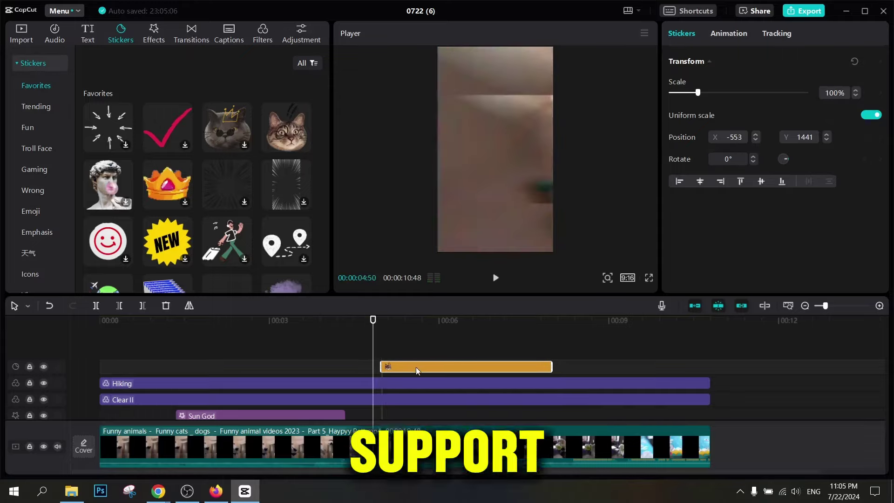
{"action": "key", "text": "space"}
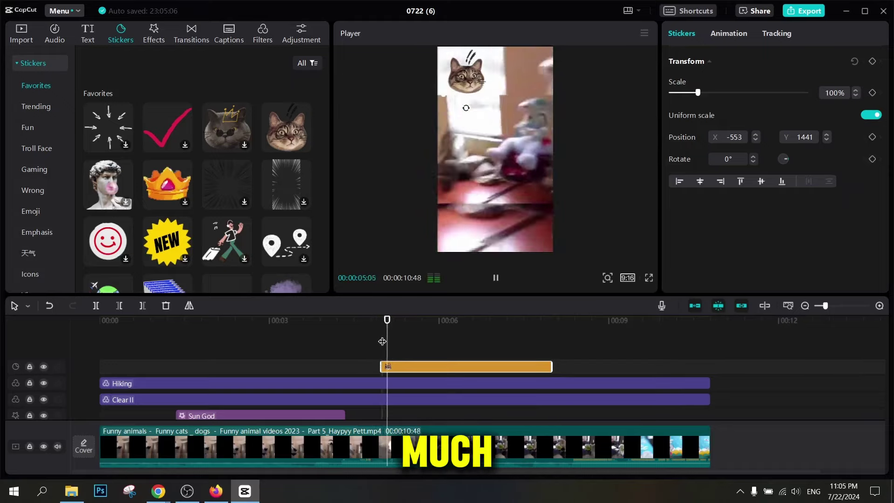